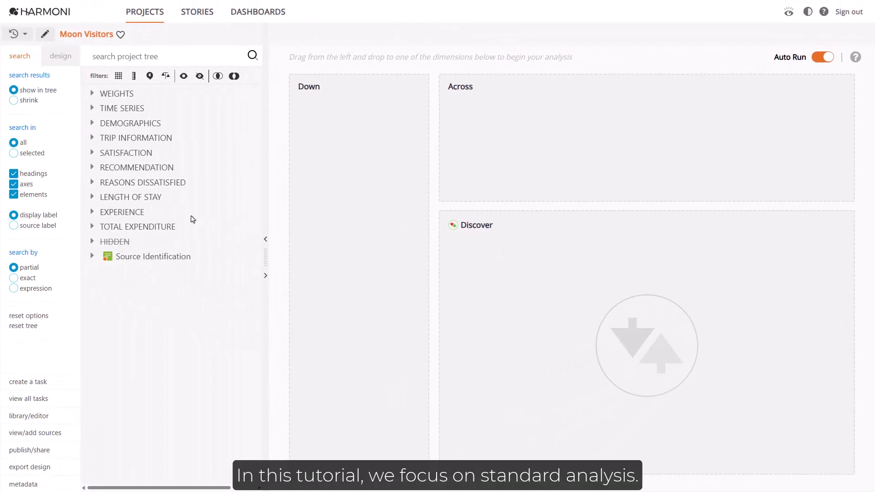
Build a table with Places Visited in the Across dimension and Top 5 Markets in the Down dimension
left_click(92, 212)
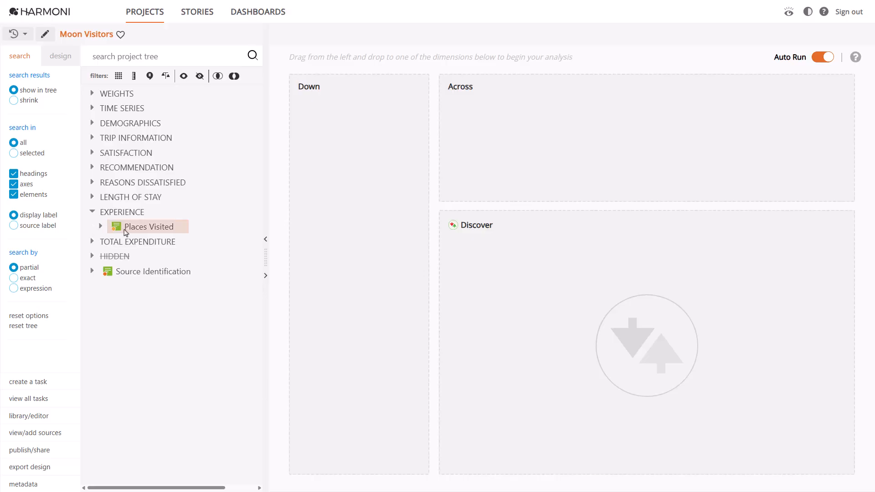
left_click_drag(125, 232, 528, 100)
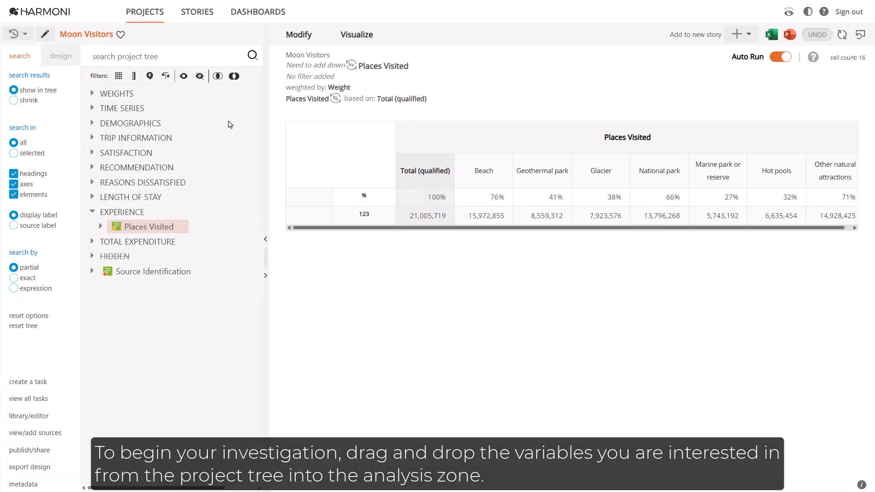
left_click(93, 123)
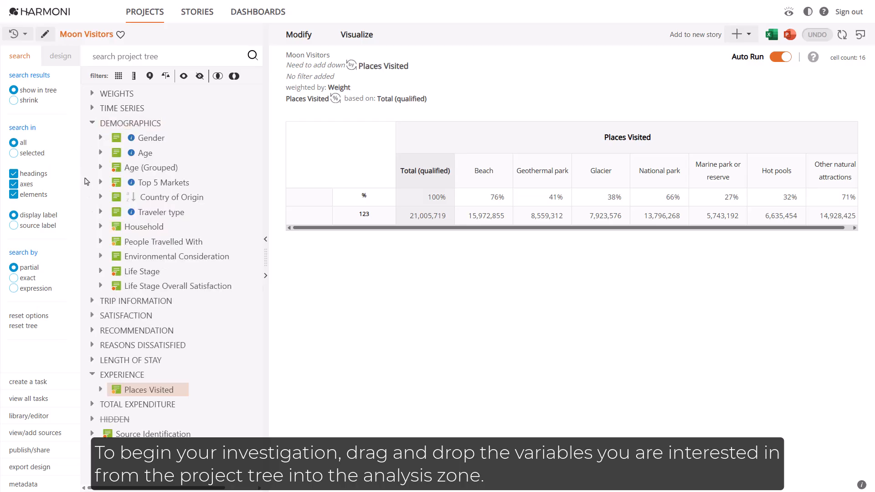
left_click_drag(132, 186, 326, 127)
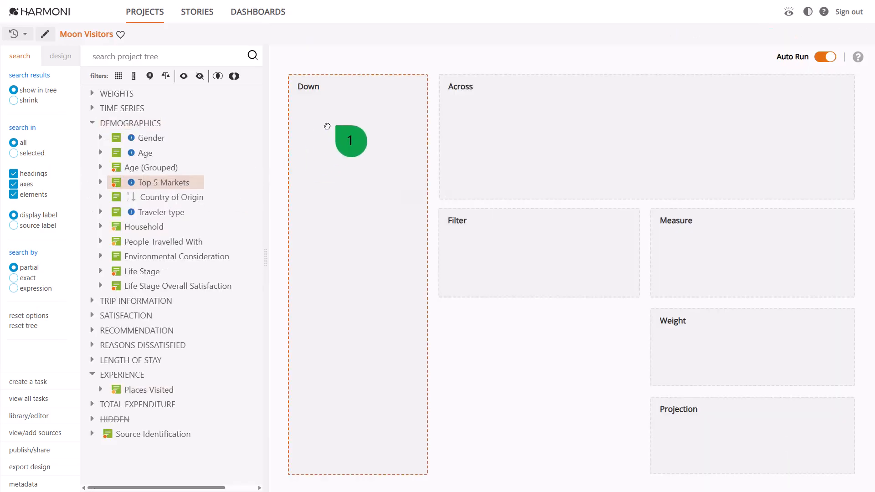
left_click_drag(134, 133, 134, 132)
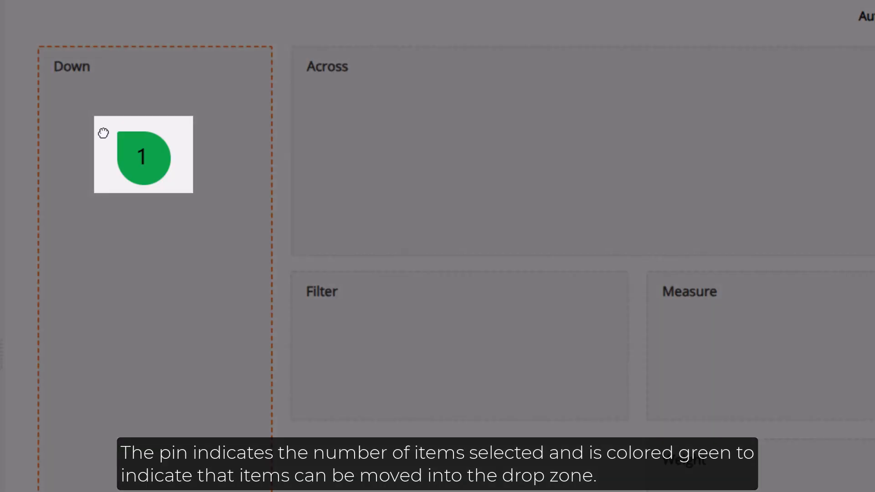
left_click_drag(103, 133, 104, 133)
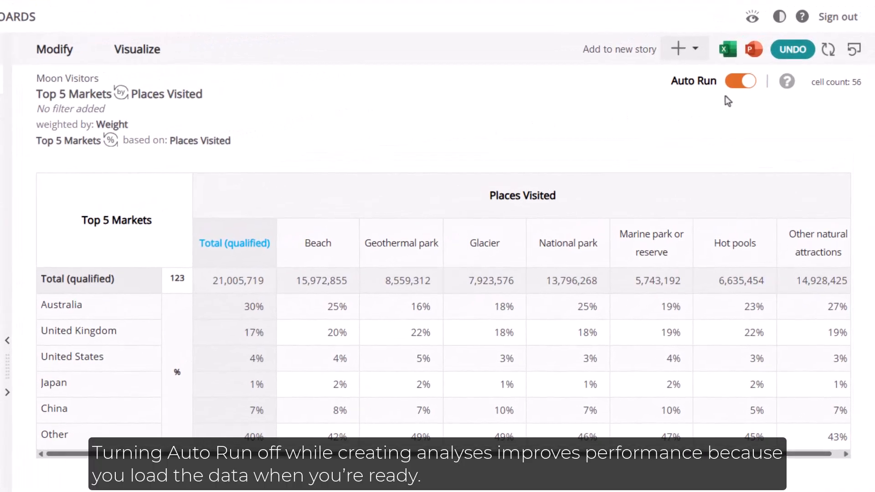
With Auto Run off, nest Gender and Traveler type beneath Top 5 Markets in the Down dimension and apply the analysis
left_click(736, 81)
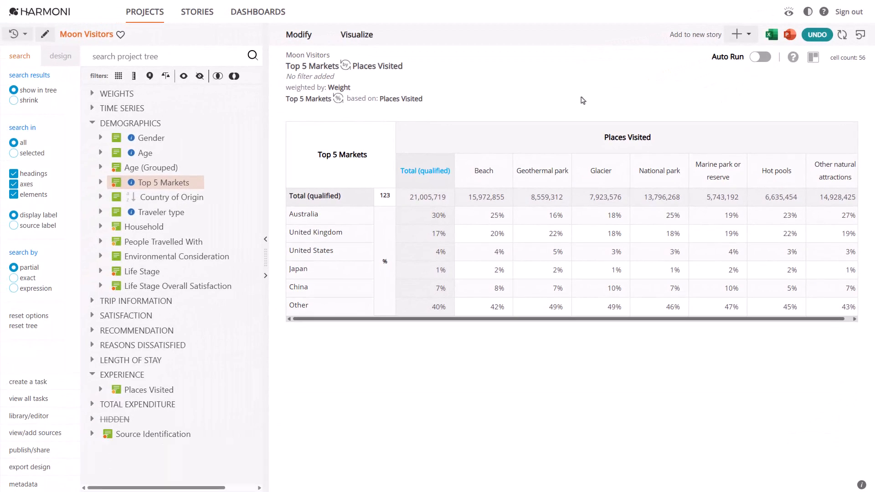
left_click(185, 215)
left_click_drag(202, 209, 335, 151)
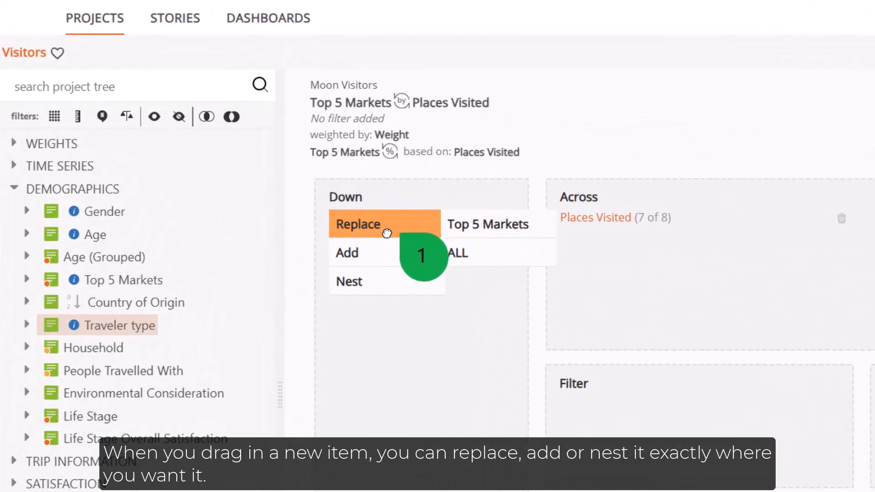
left_click_drag(386, 234, 487, 339)
left_click_drag(130, 221, 509, 298)
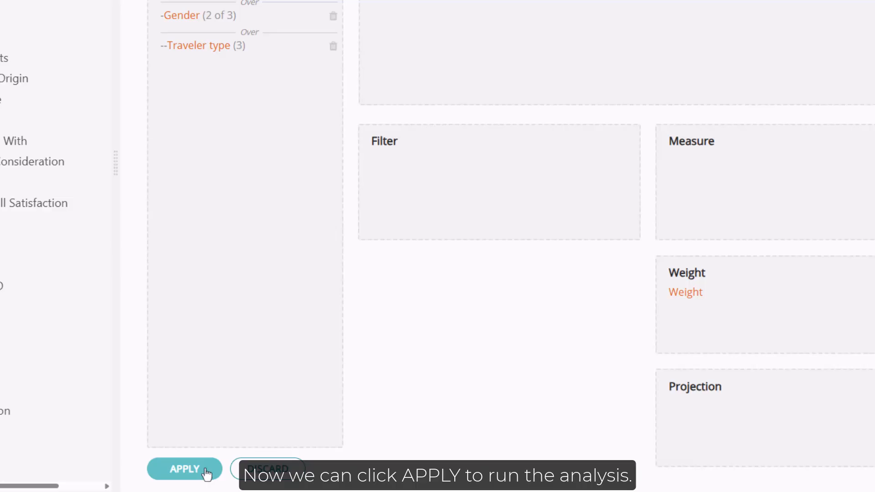
left_click(205, 472)
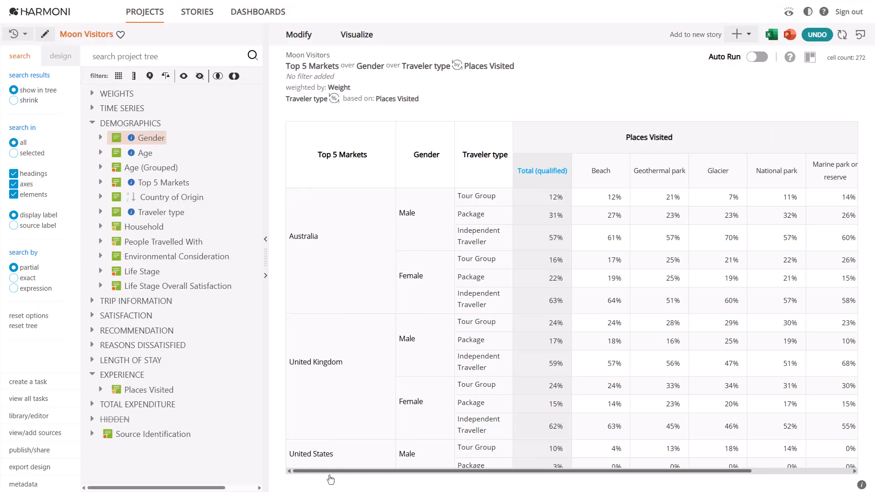
Turn Auto Run back on and filter the table by the month Jan 2045
left_click(758, 58)
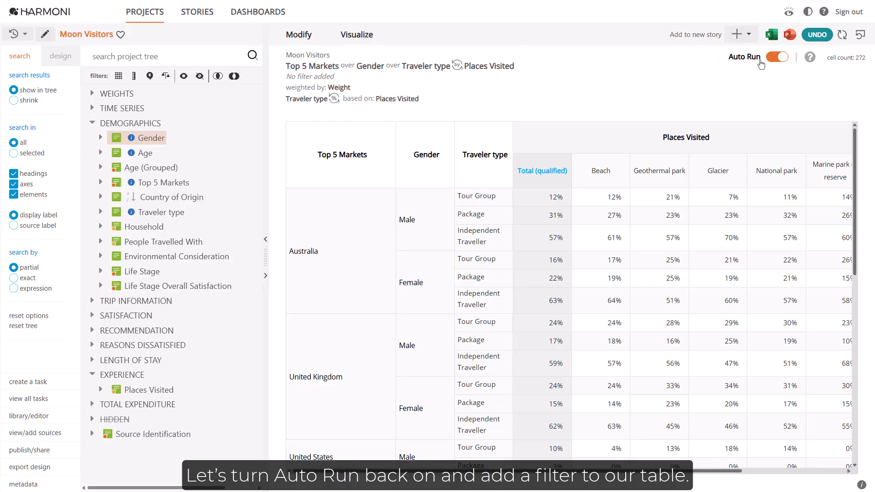
left_click(94, 110)
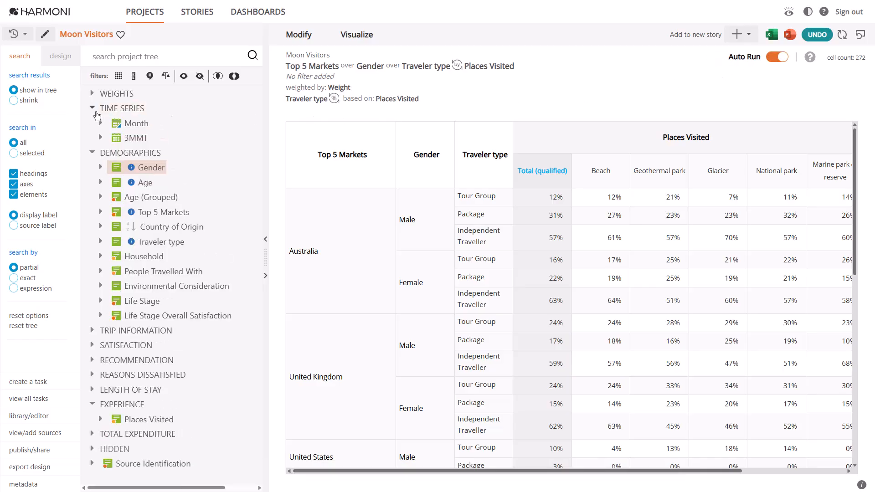
left_click(99, 124)
left_click_drag(137, 137, 531, 216)
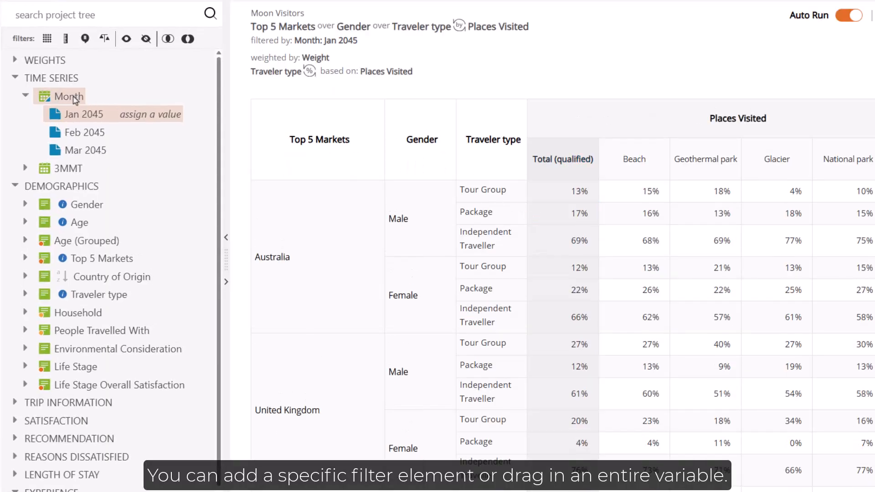
Use the entire Month variable as the filter and set its period to Jan 2045 in the Selector
left_click_drag(75, 100, 586, 239)
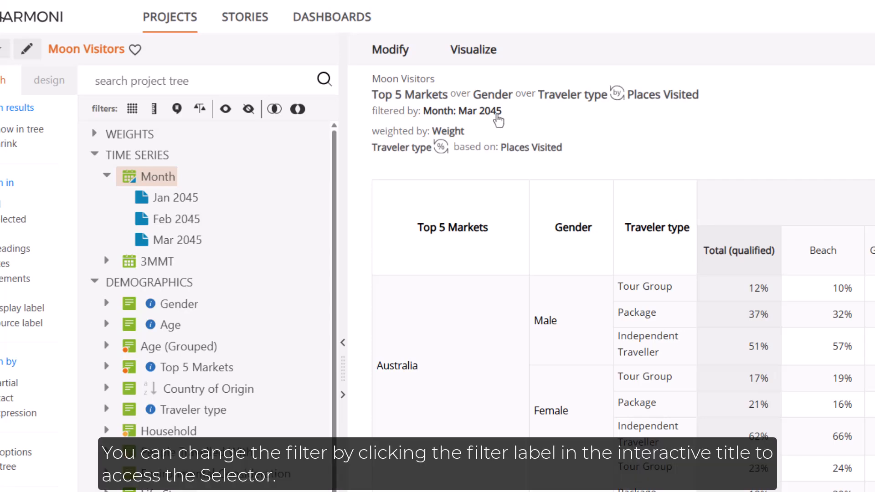
left_click(499, 121)
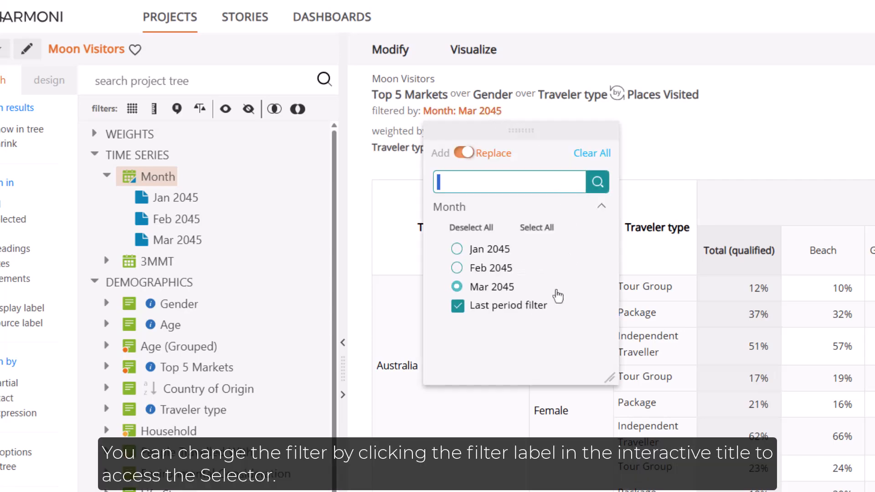
left_click(502, 249)
left_click(492, 120)
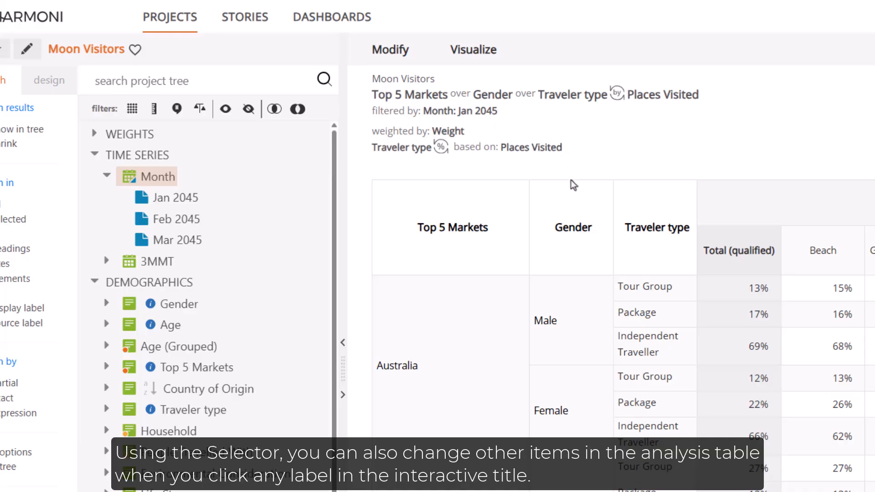
Remove Gender from the analysis through the Selector of the interactive title
left_click(505, 95)
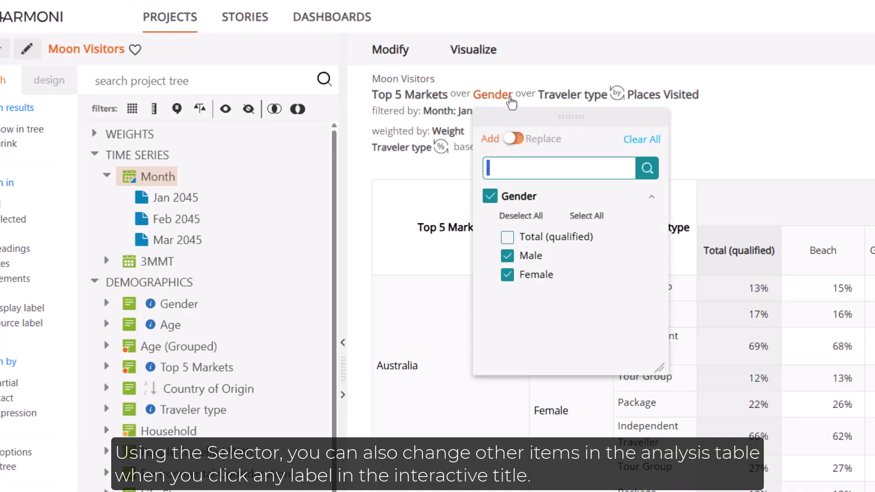
left_click(490, 196)
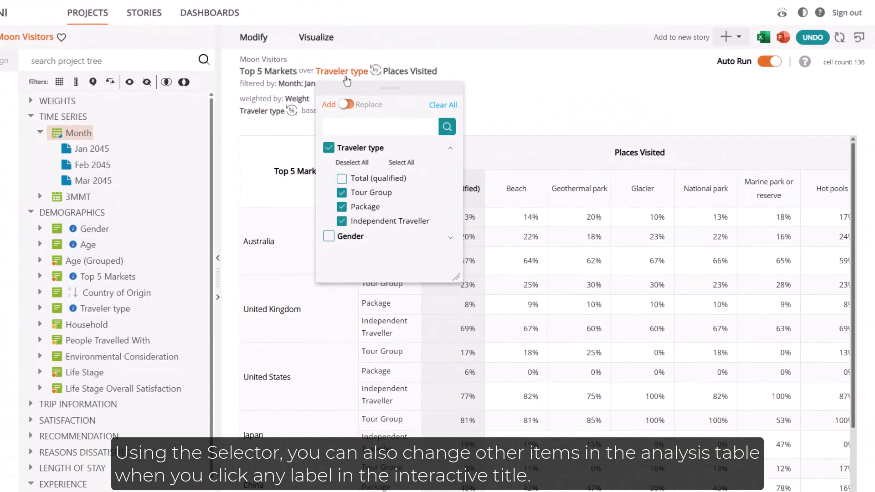
left_click(539, 124)
Exclude Other natural attractions from Places Visited in an enlarged Selector, and move the Selector clear of the table
left_click(412, 71)
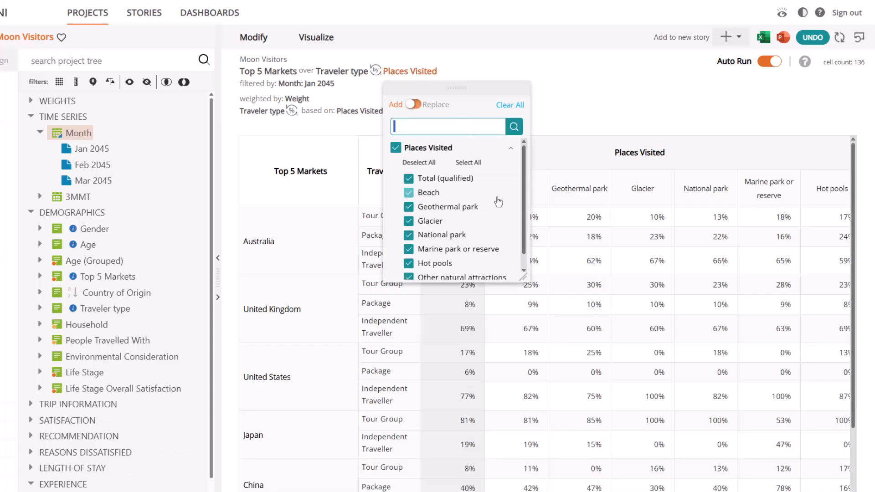
left_click_drag(521, 275, 543, 306)
left_click(408, 278)
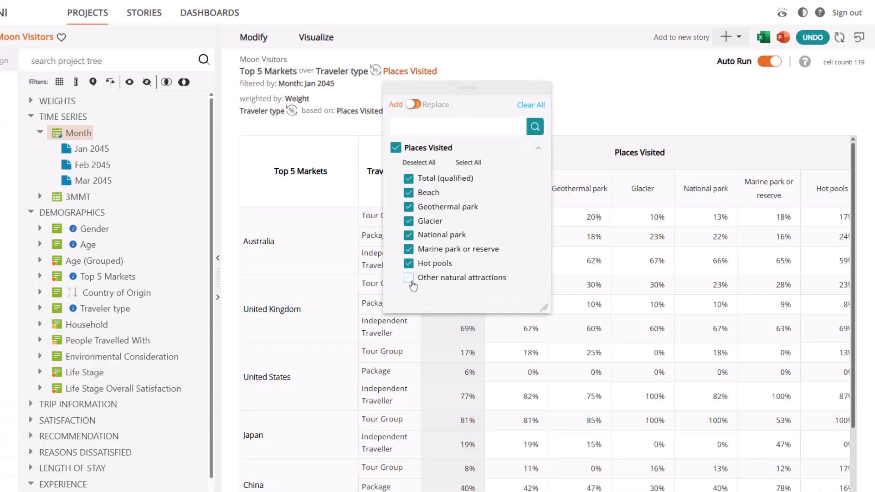
left_click_drag(474, 87, 154, 89)
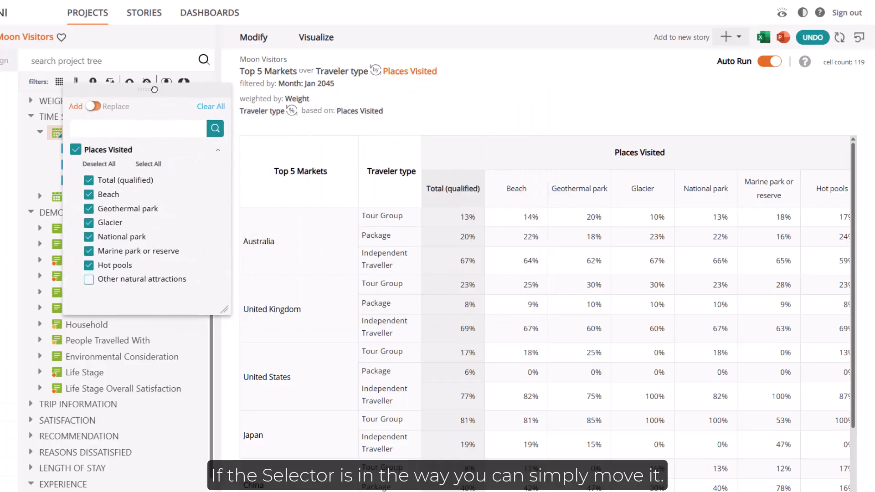
left_click(420, 72)
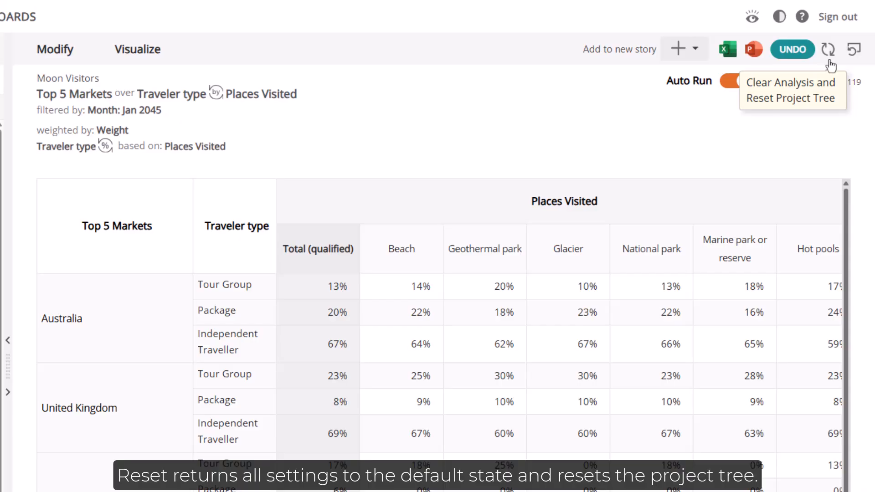
Clear the analysis and build a new table with Top 5 Markets across and Traveler type down
left_click(828, 49)
left_click(92, 123)
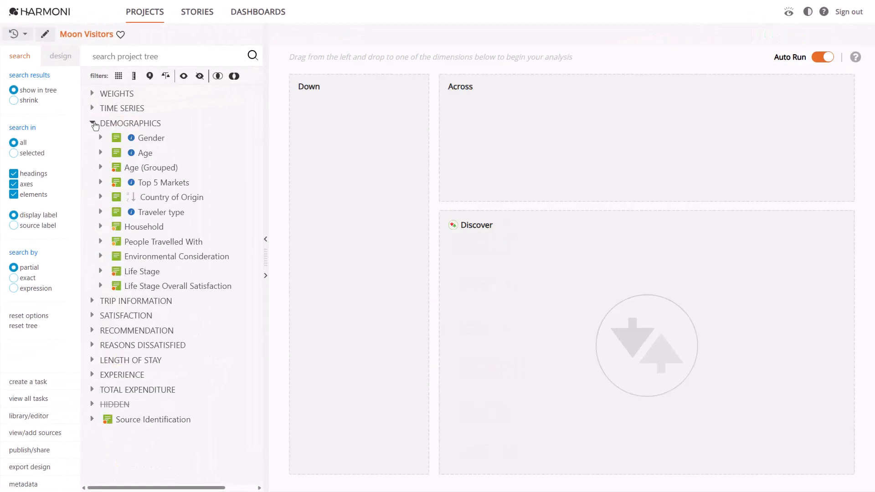
left_click_drag(155, 182, 577, 123)
left_click_drag(159, 212, 346, 122)
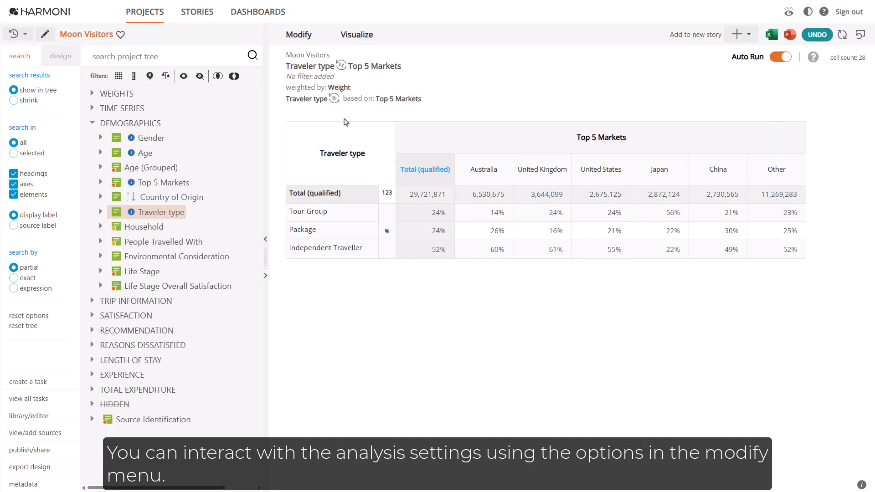
Show only the % calculation in the table and set the calculation format to add
left_click(298, 34)
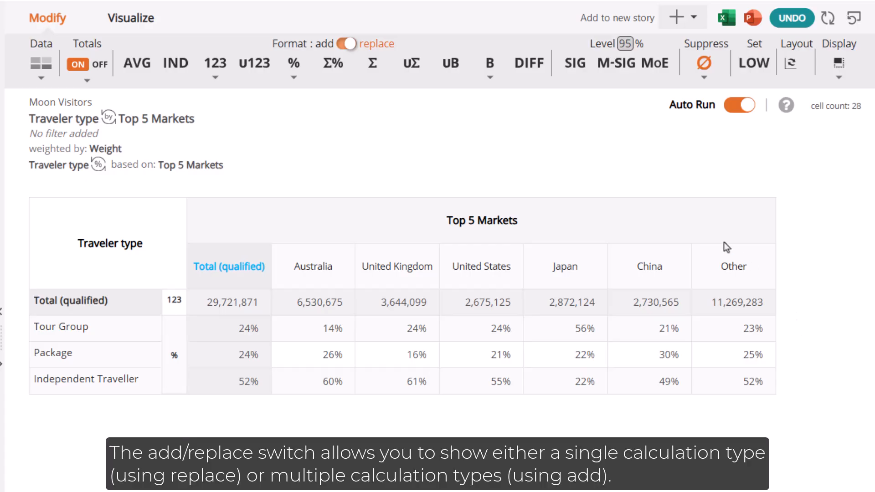
left_click(294, 67)
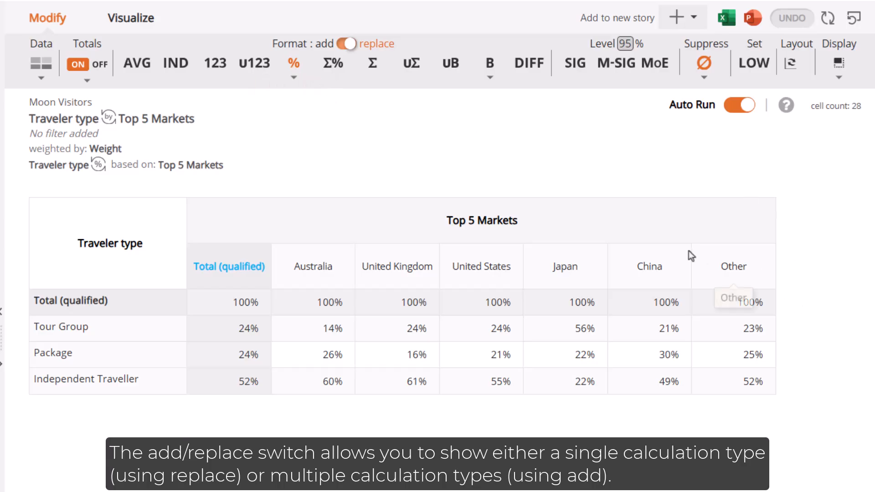
left_click(344, 44)
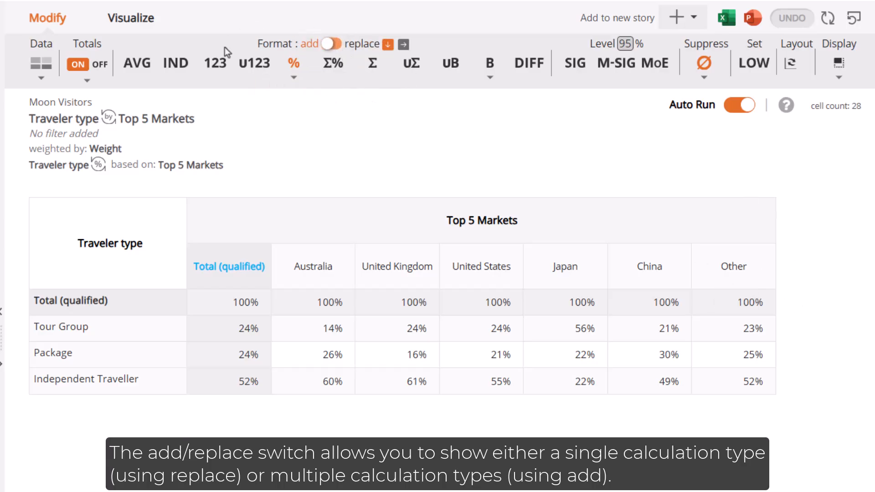
Add the 123 calculation type in columns beside the percentages, and remove it again
left_click(215, 62)
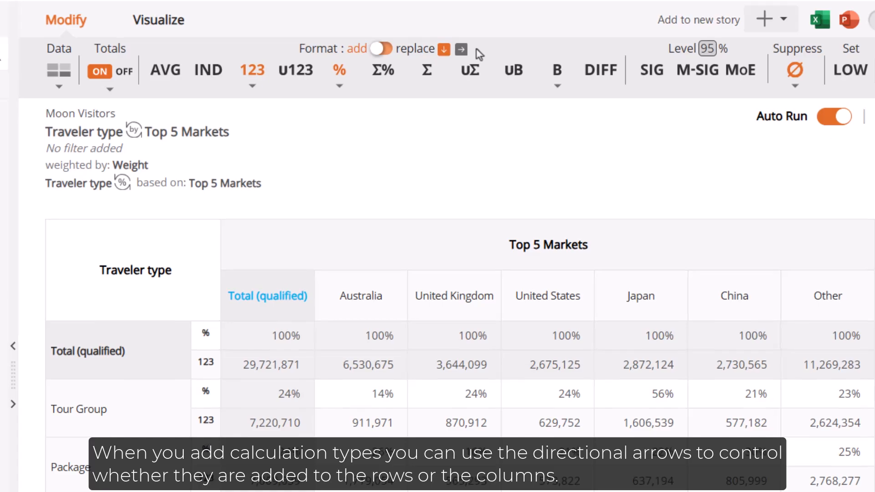
left_click(461, 49)
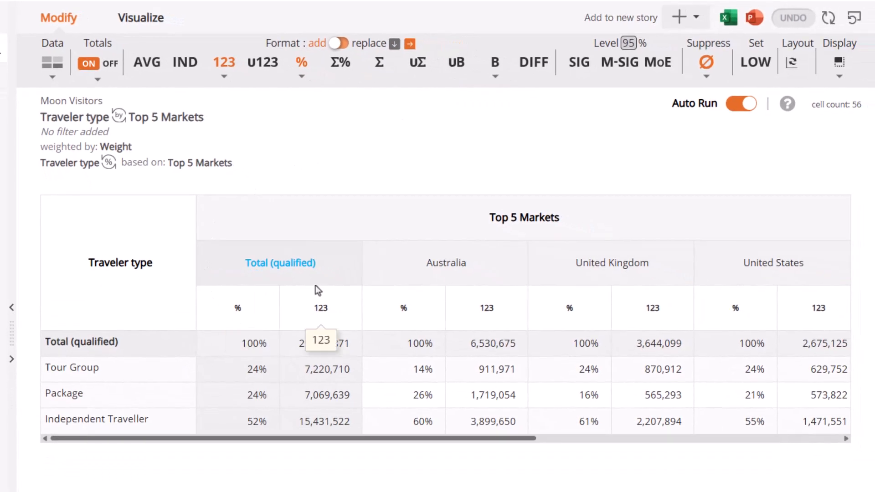
left_click(230, 68)
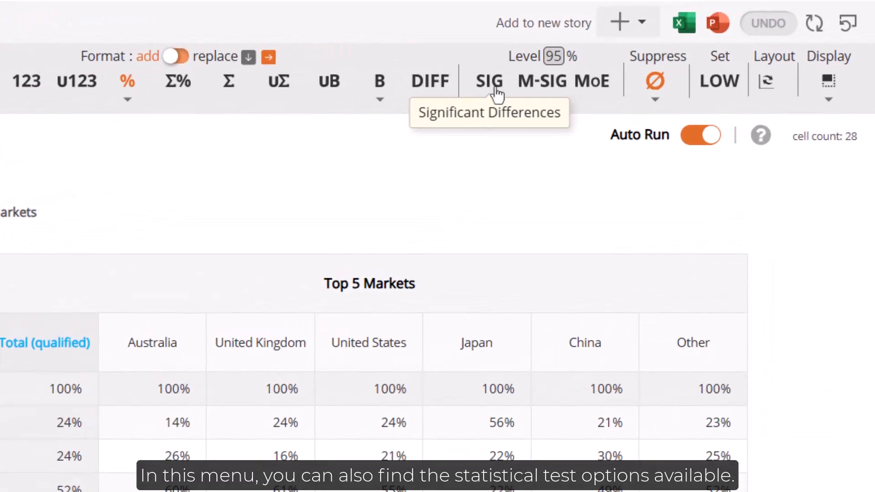
Display significant differences, then multiple reference significant differences, switching each test off again
left_click(496, 91)
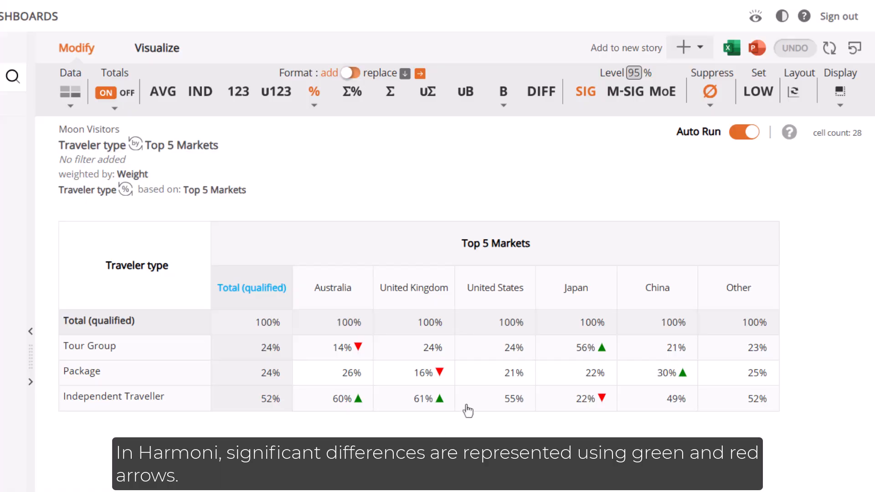
left_click(586, 94)
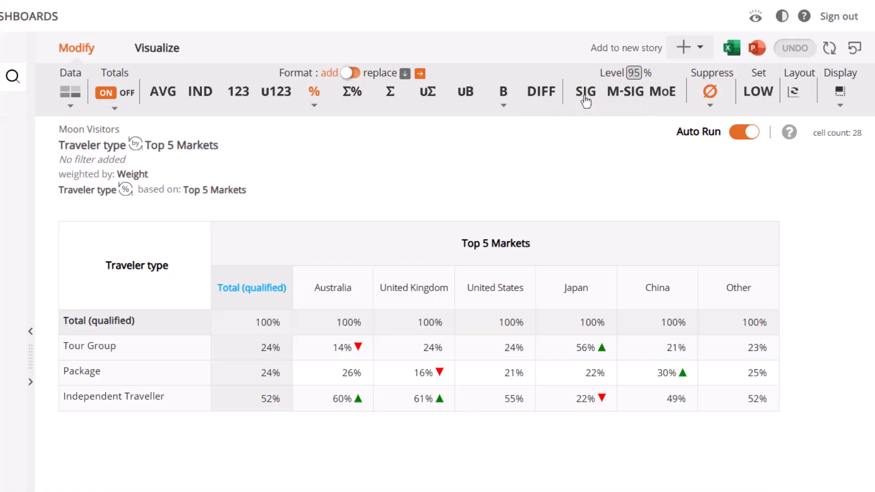
left_click(632, 96)
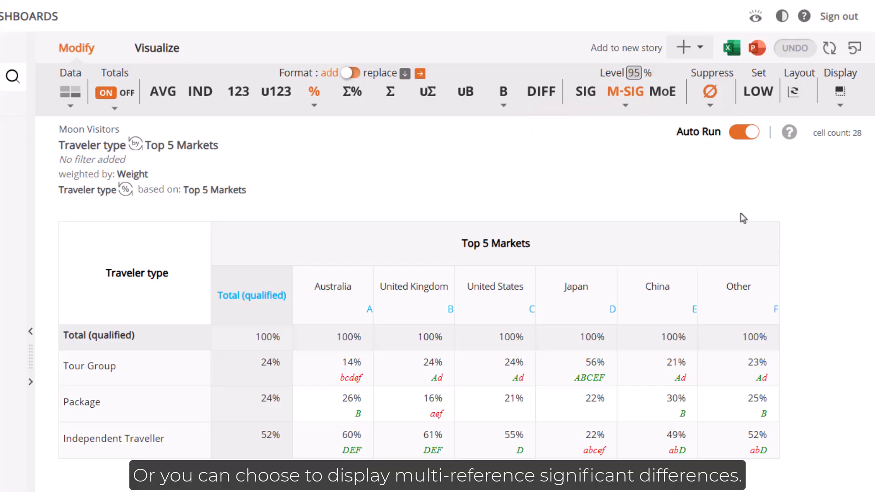
left_click(625, 92)
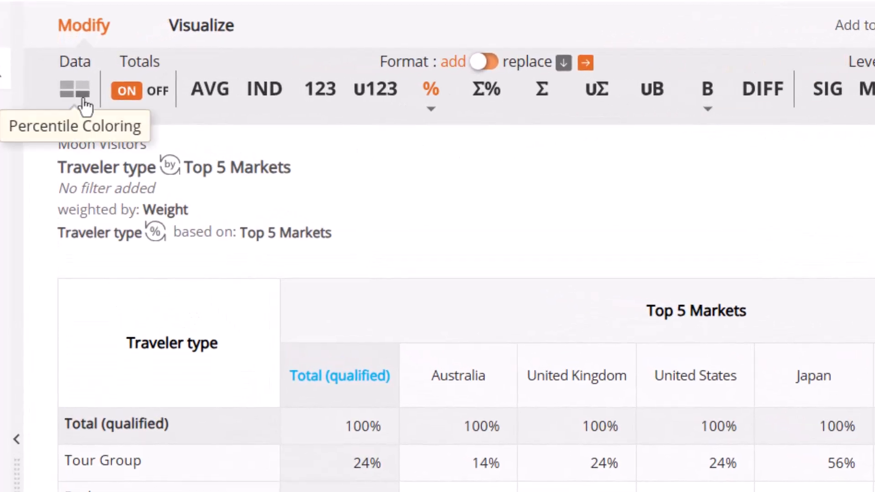
Apply percentile coloring to the table values and display significant differences
left_click(75, 95)
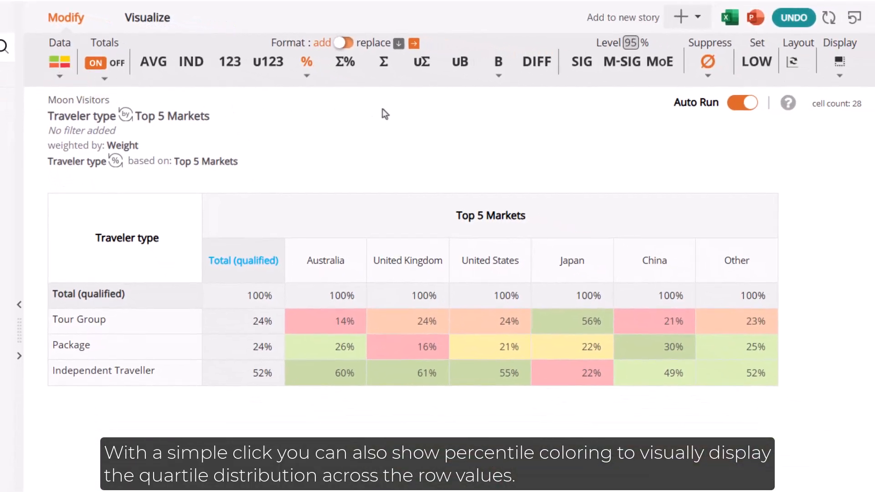
left_click(582, 61)
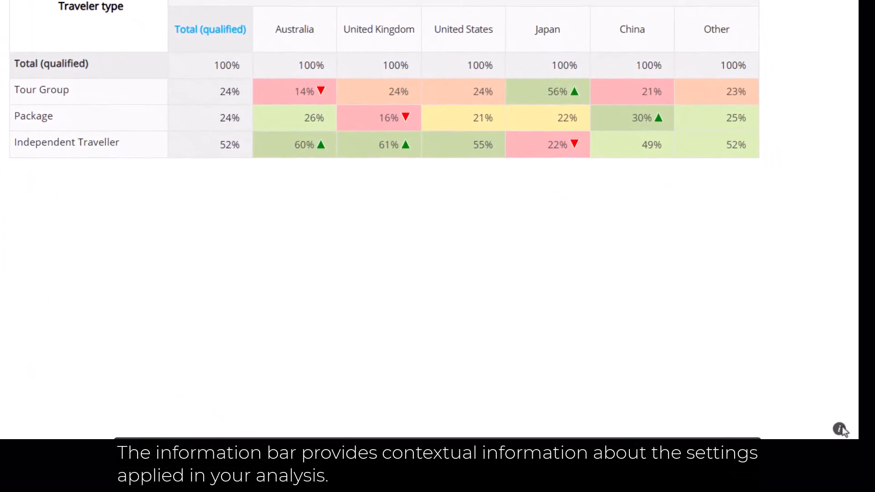
Open the information bar that describes the settings applied in the analysis
left_click(861, 484)
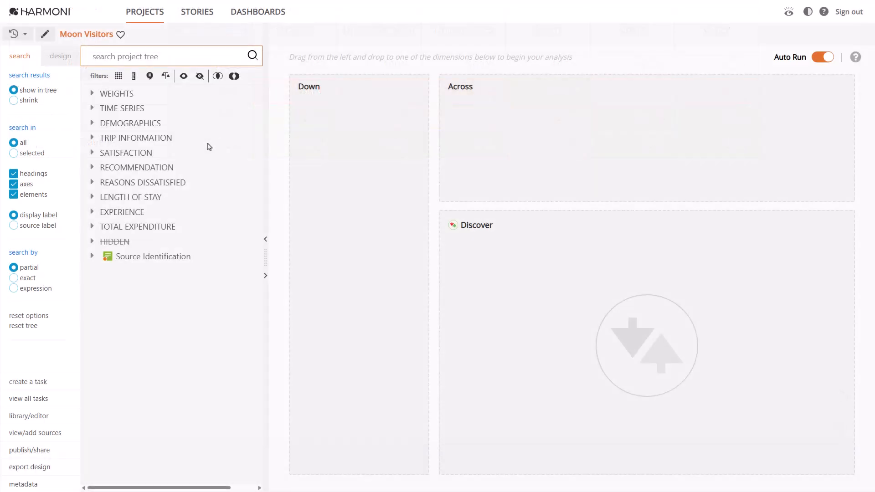
Build a new analysis with NPS from Recommendation down and Top 5 Markets from Demographics across
left_click(93, 169)
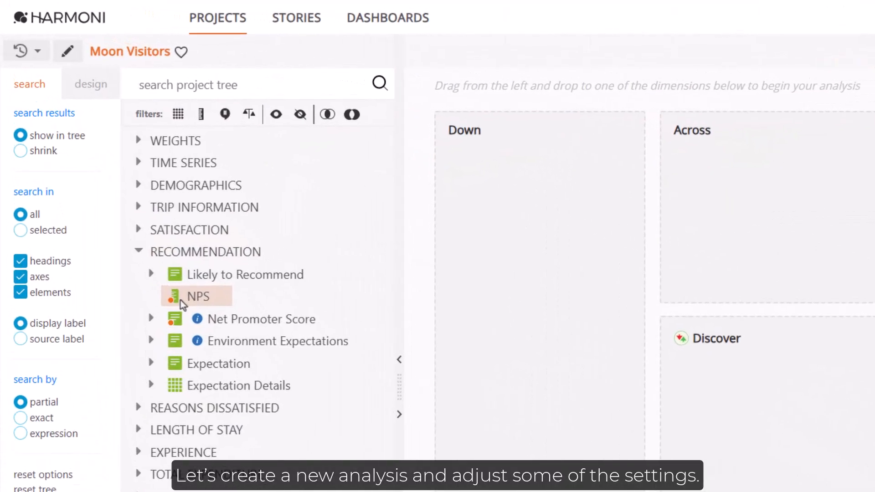
left_click_drag(180, 300, 546, 160)
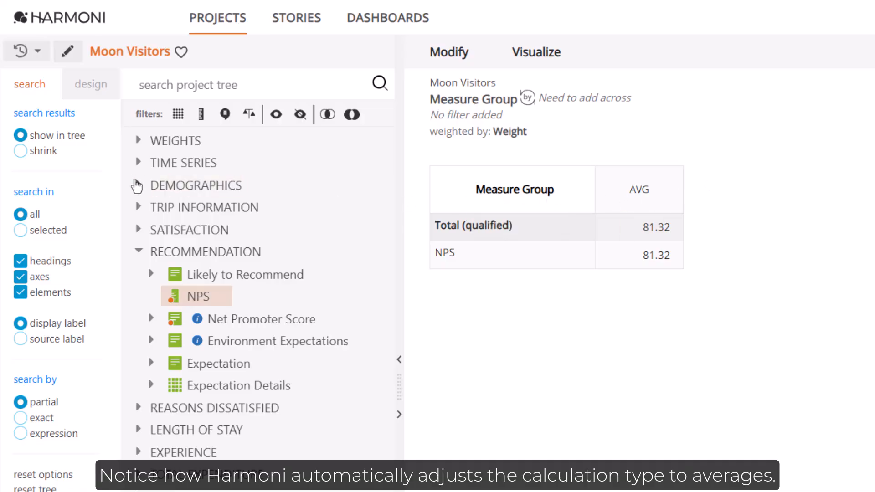
left_click(138, 185)
left_click_drag(219, 275, 754, 156)
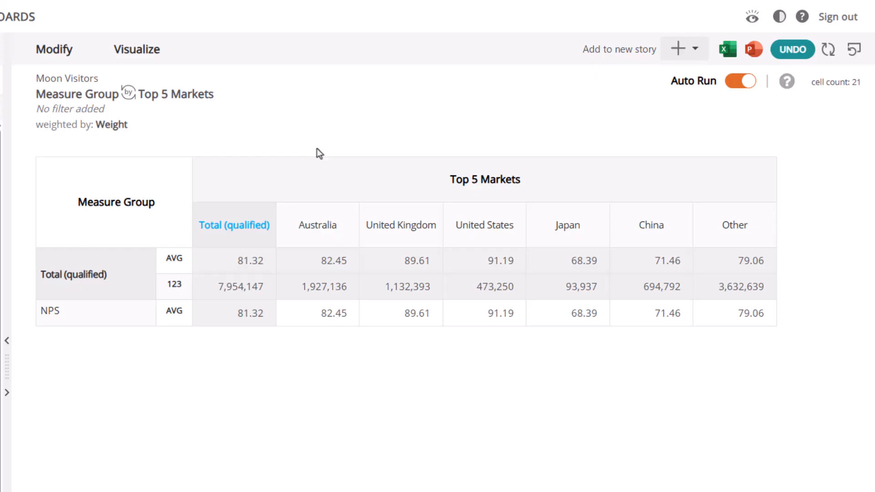
Add significance testing and switch off the totals in the NPS table, visualizing it as a column graph
left_click(66, 52)
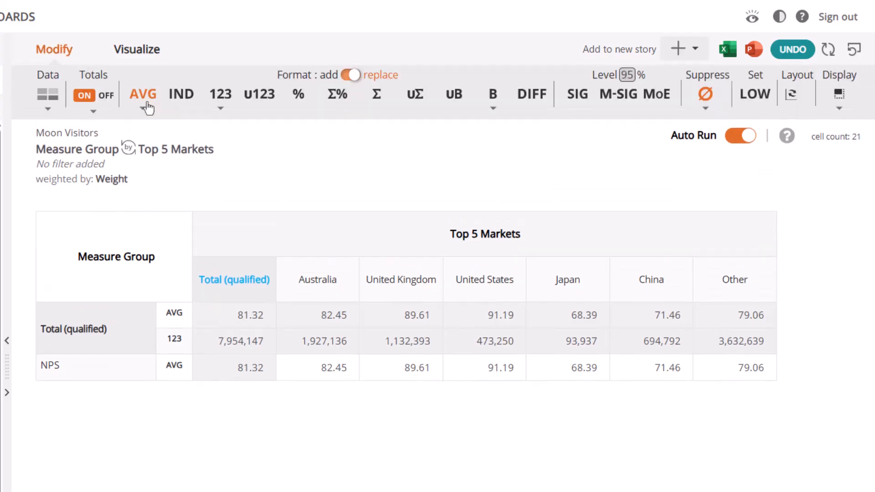
left_click(576, 96)
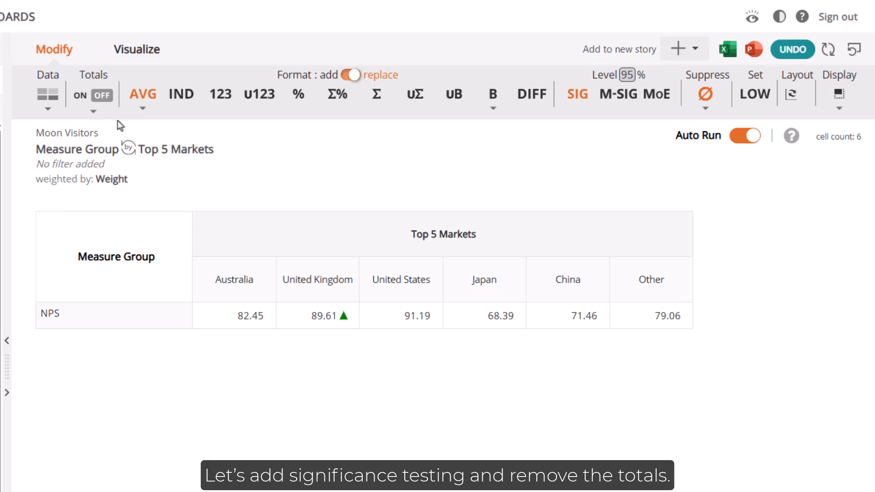
left_click(152, 53)
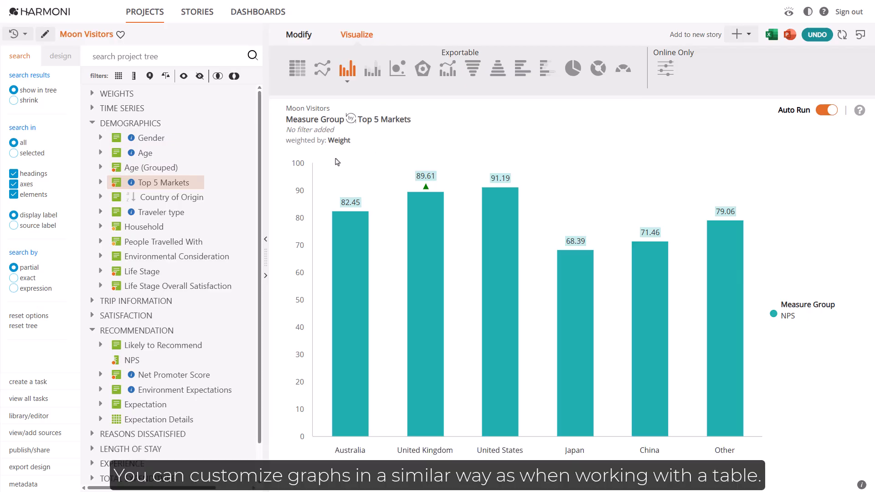
Filter the NPS chart by Places Visited from Experience, with Geothermal park as the selected place
scroll(256, 225, "down", 1)
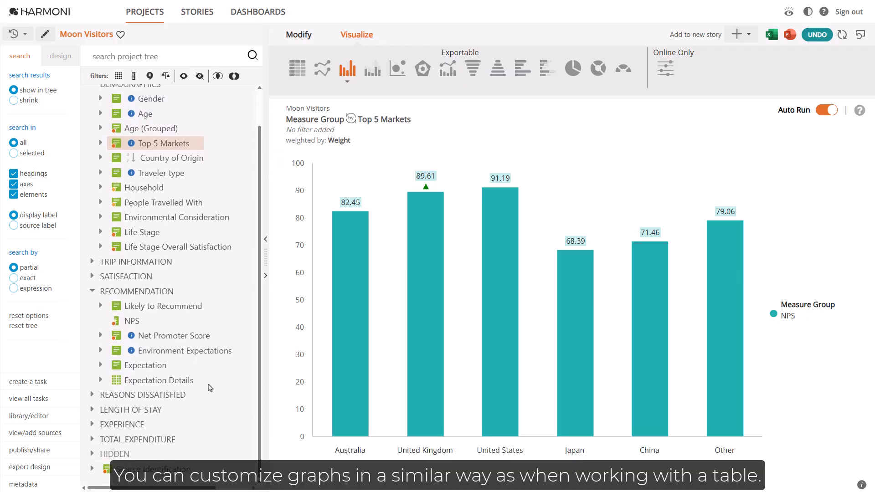
left_click(92, 424)
left_click_drag(137, 439, 532, 241)
left_click(267, 243)
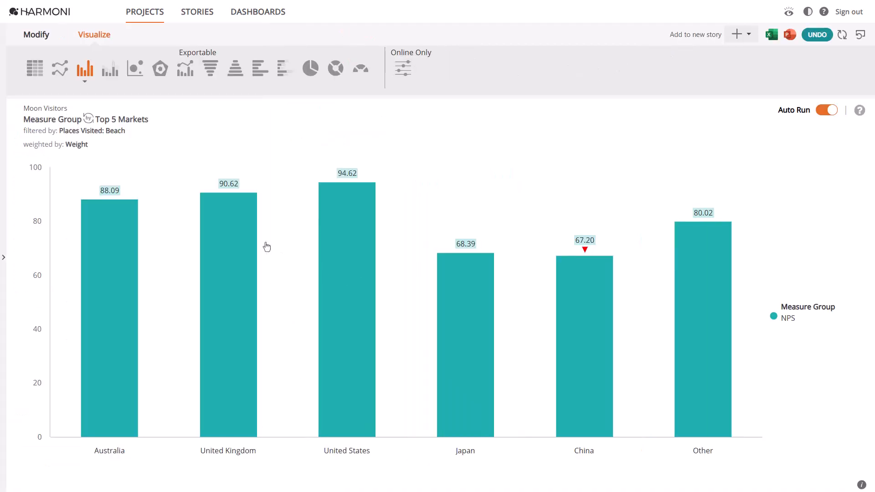
left_click(115, 131)
left_click(116, 241)
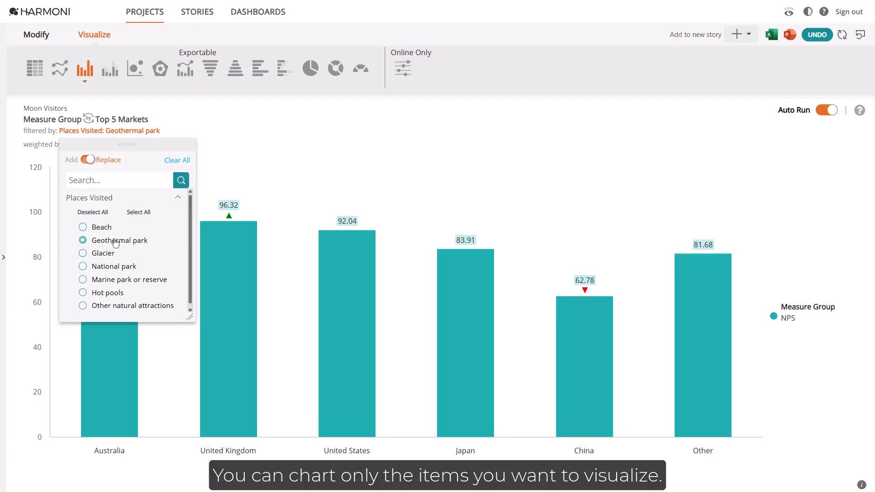
left_click(118, 137)
Remove Other from the Top 5 Markets shown in the chart
left_click(132, 120)
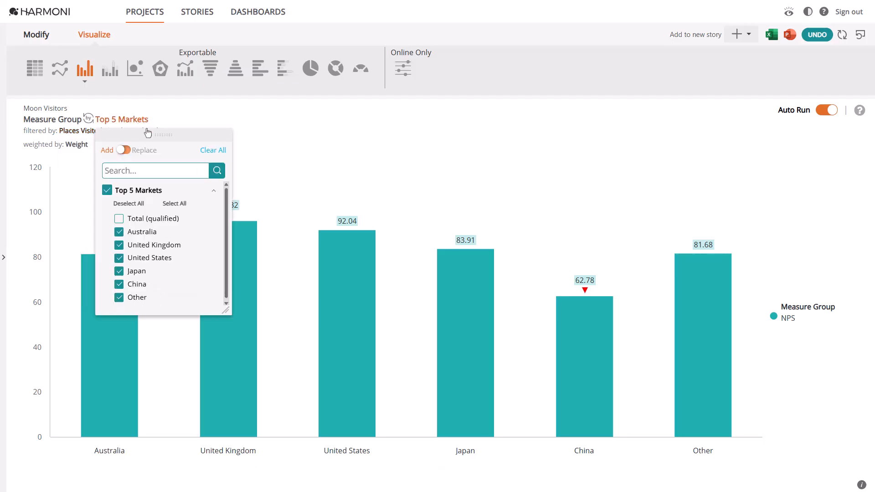
left_click(137, 297)
left_click(145, 127)
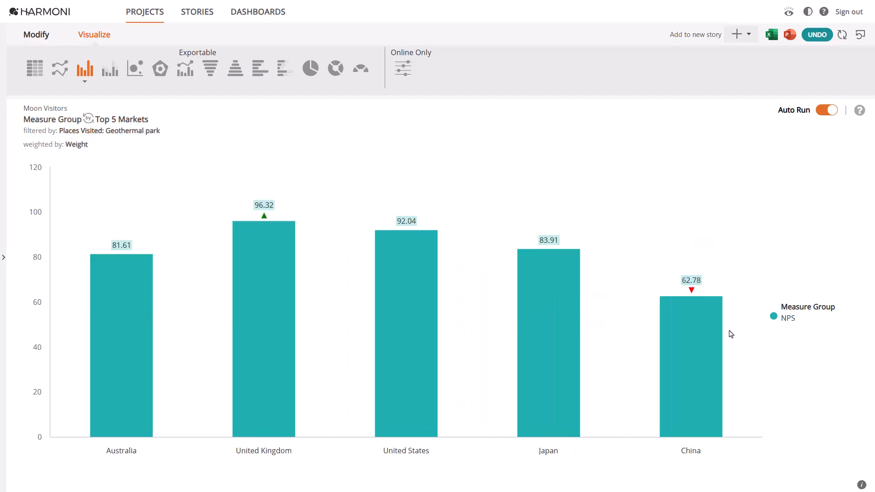
Rank the markets in the chart by the NPS series, from highest to lowest
left_click(787, 320)
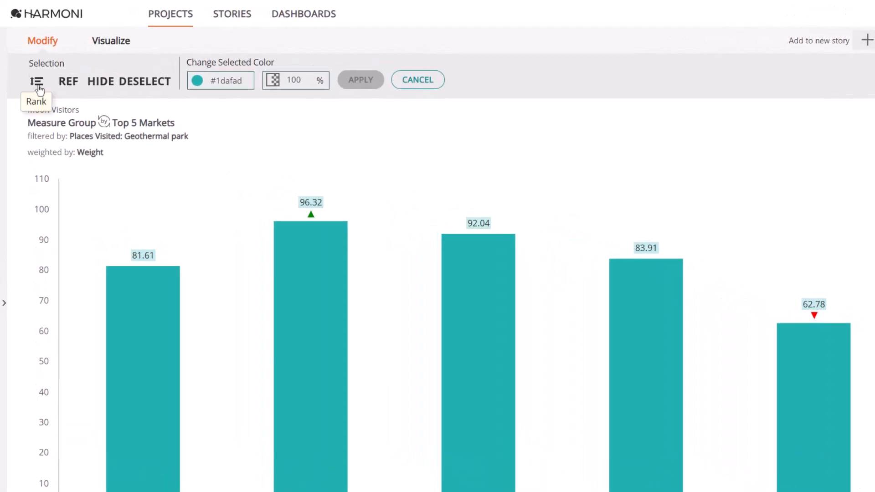
left_click(36, 82)
left_click(136, 82)
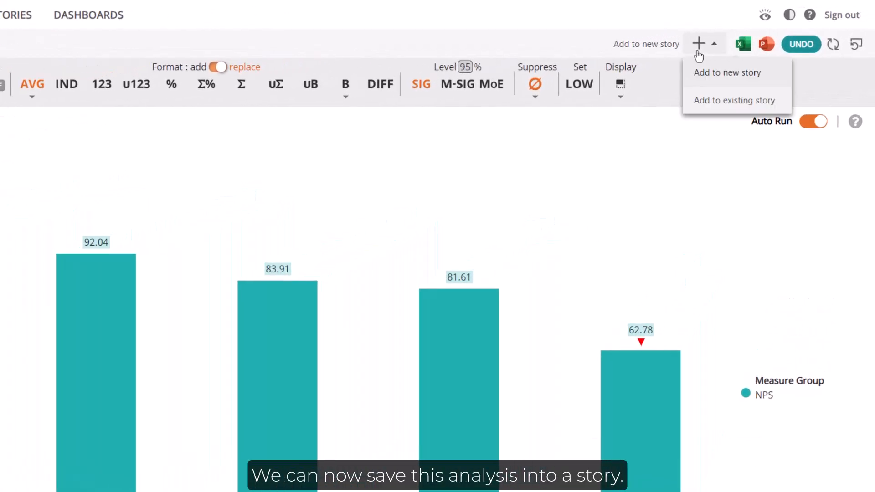
Add the NPS chart to a new story named "Visitor Satisfaction NPS" and return to the analysis
left_click(736, 38)
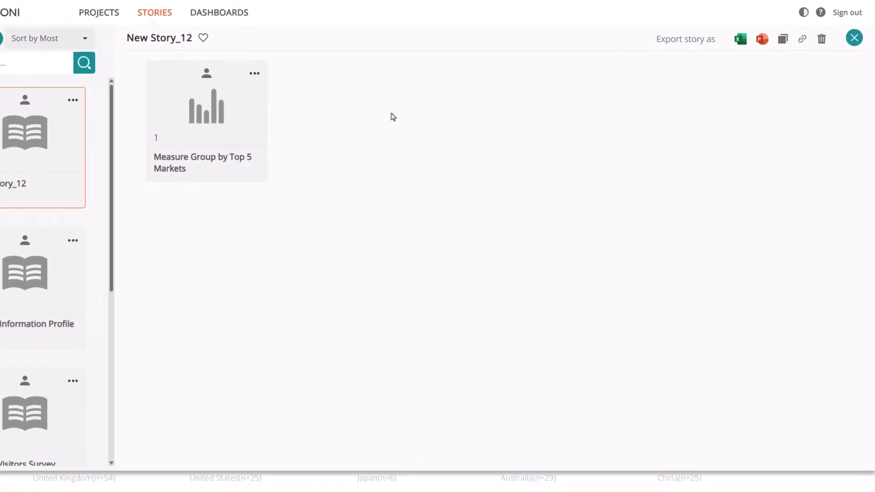
left_click(240, 37)
type("Visitor Satisfaction NPS")
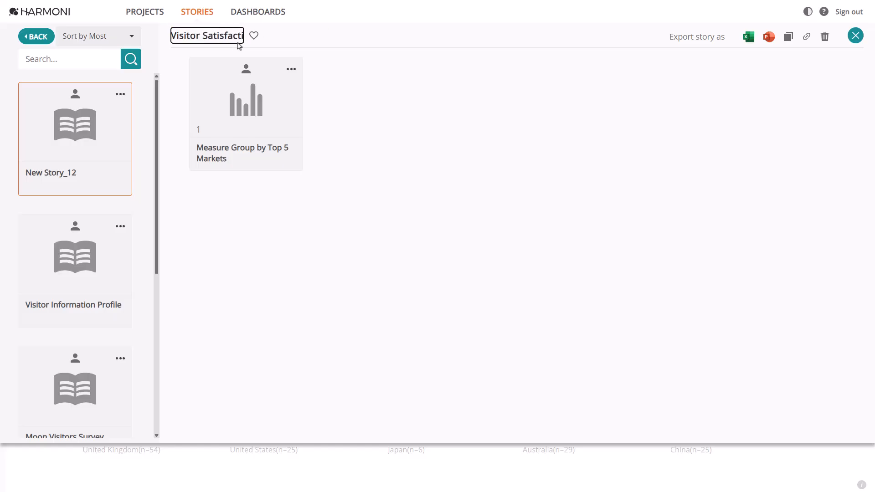
key("Return")
left_click(207, 16)
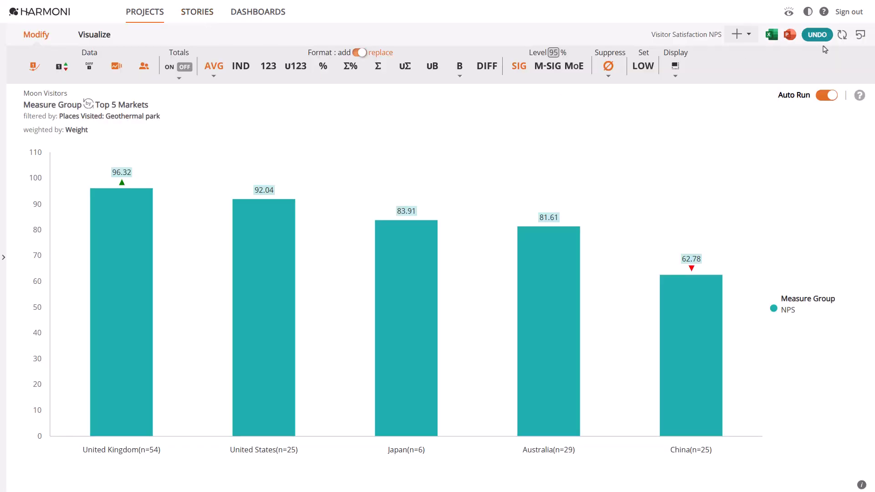
Clear the analysis and build a new one with Places Visited down and Top 5 Markets across
left_click(841, 36)
left_click(4, 260)
left_click(91, 211)
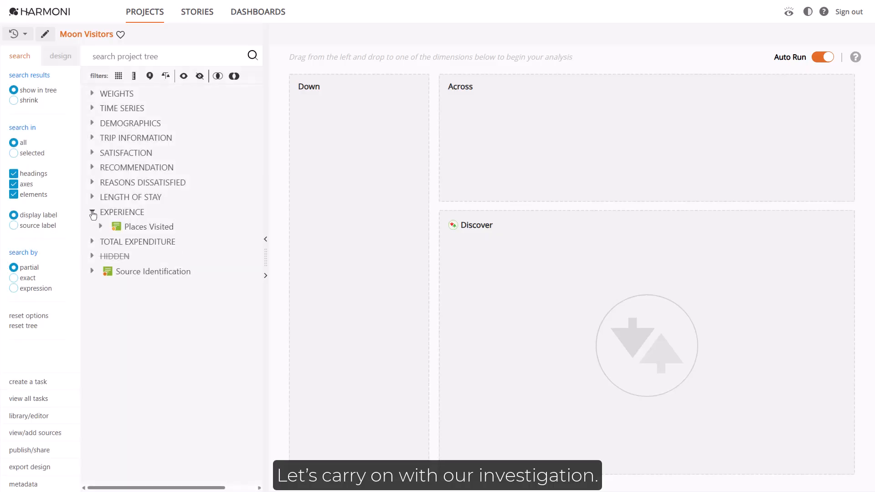
double_click(146, 227)
left_click(92, 123)
left_click_drag(137, 182, 565, 104)
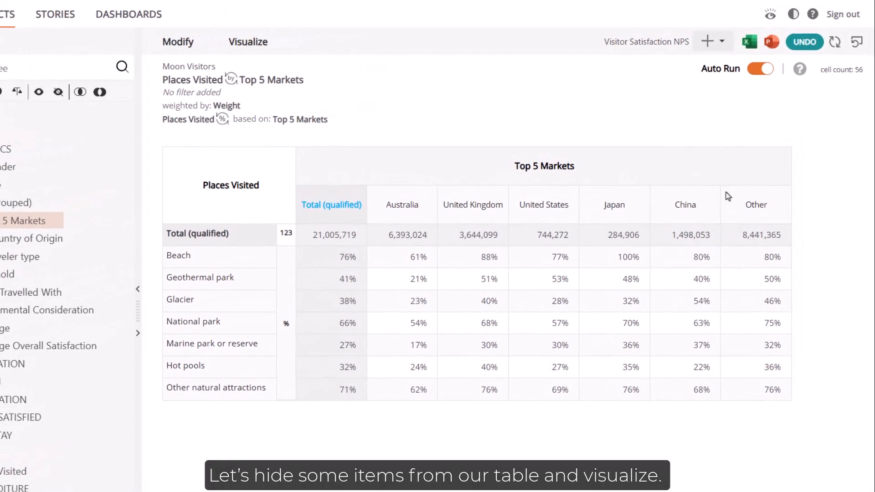
Hide the Other market column and the Other natural attractions row, and visualize the table as a Bead graph
left_click(727, 195)
left_click(255, 444, "ctrl")
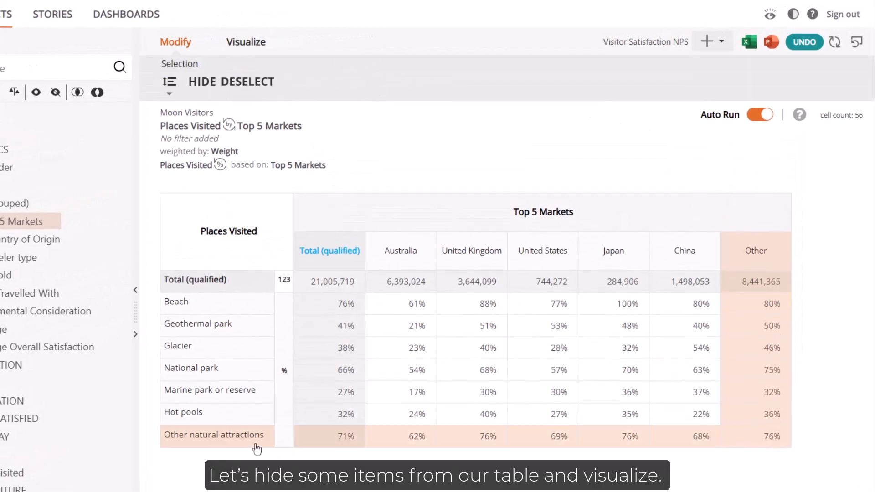
left_click(196, 87)
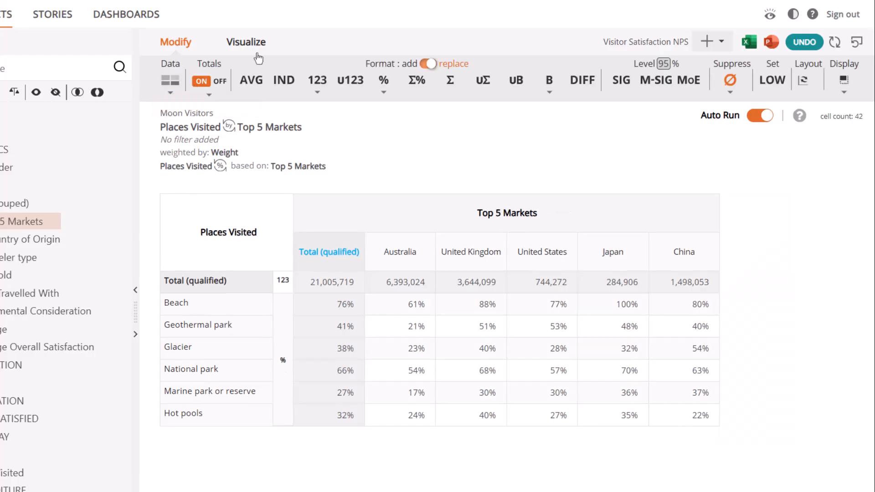
left_click(256, 45)
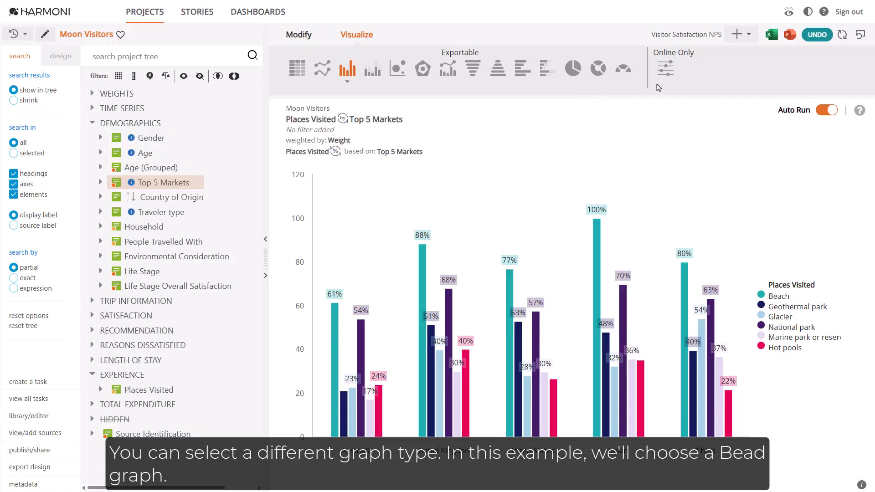
left_click(665, 68)
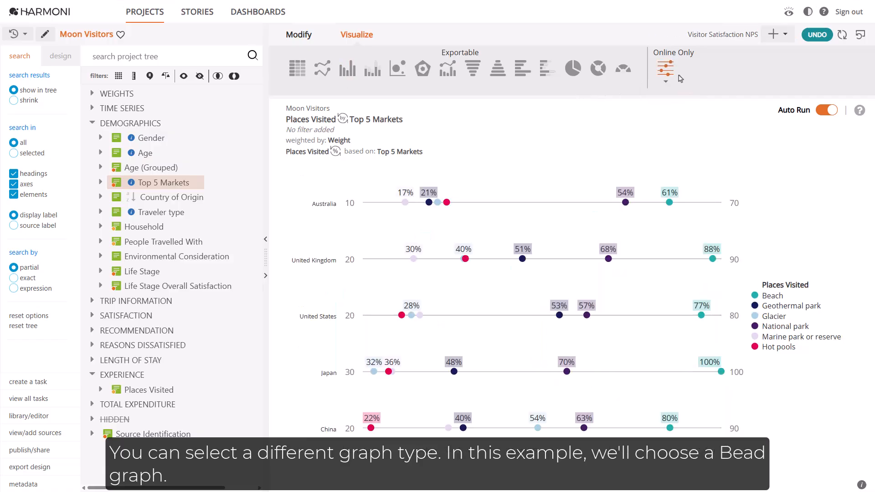
Fix the Bead graph's axis maximum at 100 and minimum at 10, connecting the beads vertically without grid lines
left_click(665, 82)
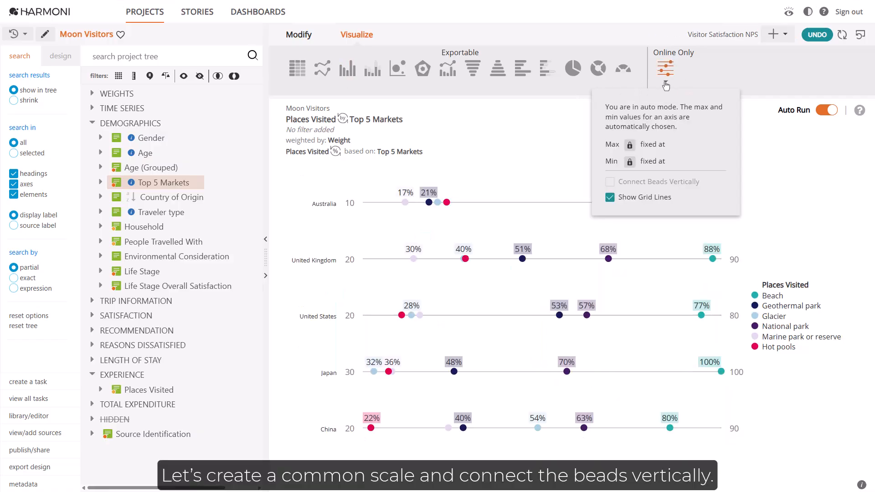
left_click(629, 145)
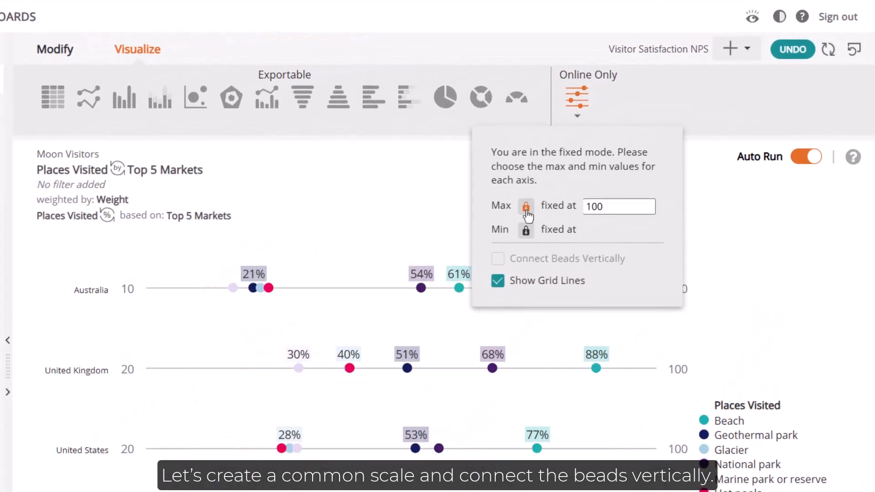
left_click(630, 162)
left_click(497, 258)
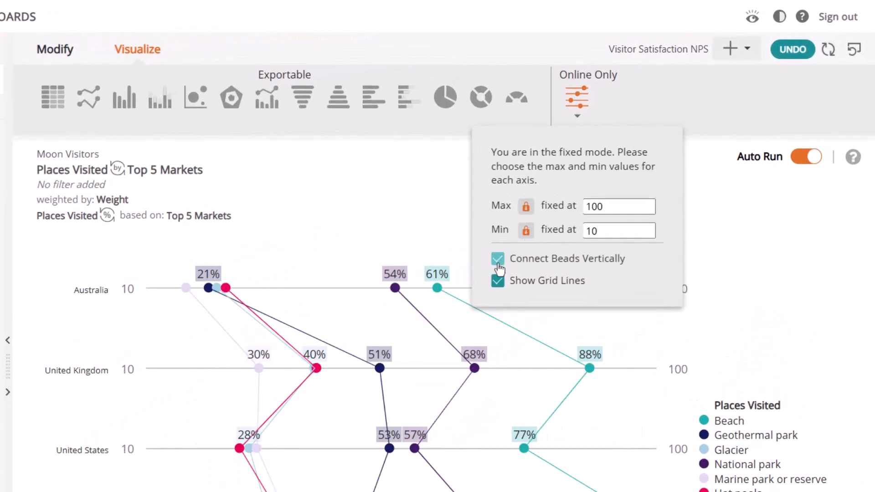
left_click(498, 280)
left_click(576, 116)
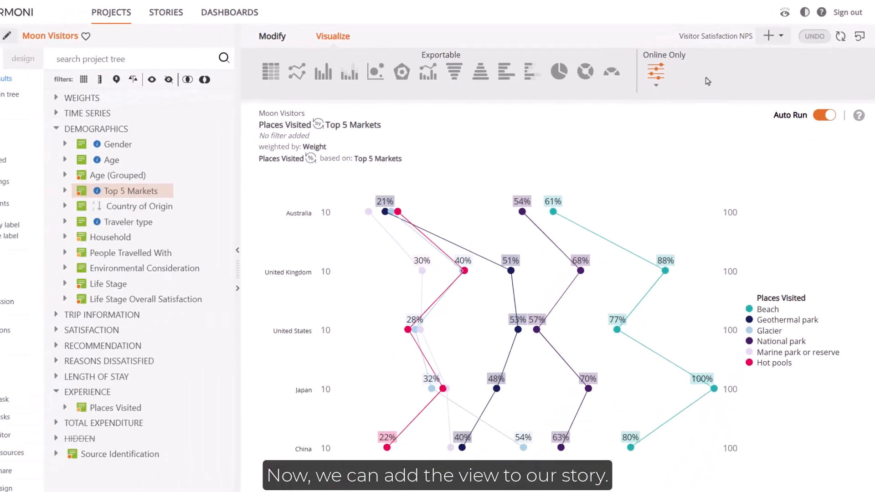
Add the Bead graph to the current Visitor Satisfaction NPS story and clear the analysis
left_click(730, 48)
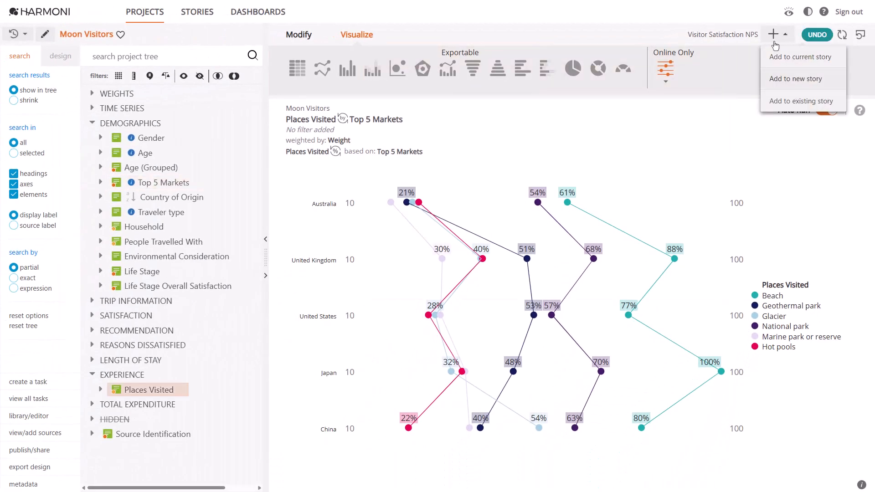
left_click(858, 41)
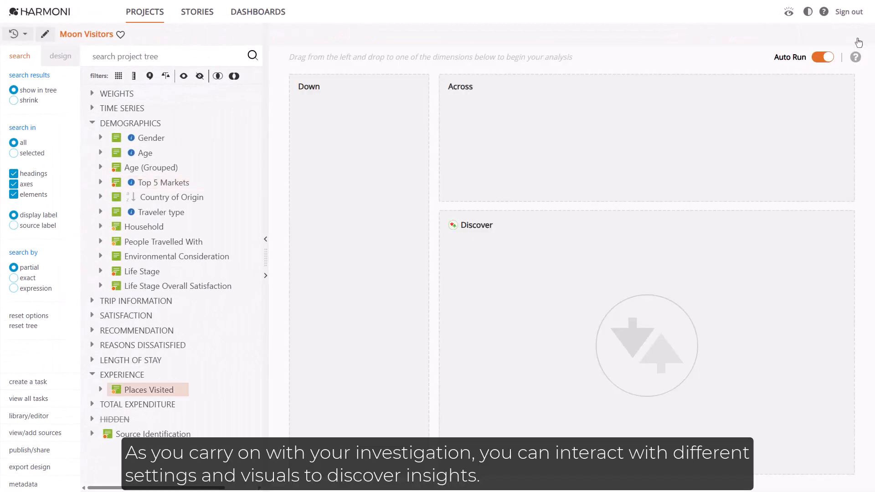
Build a new table with Overall Satisfaction from the Satisfaction grid down
left_click(92, 315)
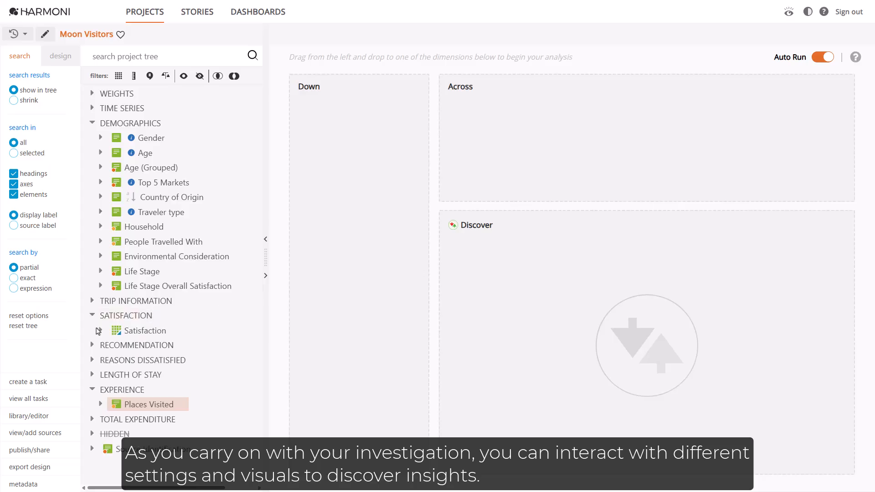
left_click(100, 329)
left_click(143, 346)
left_click_drag(143, 347, 365, 113)
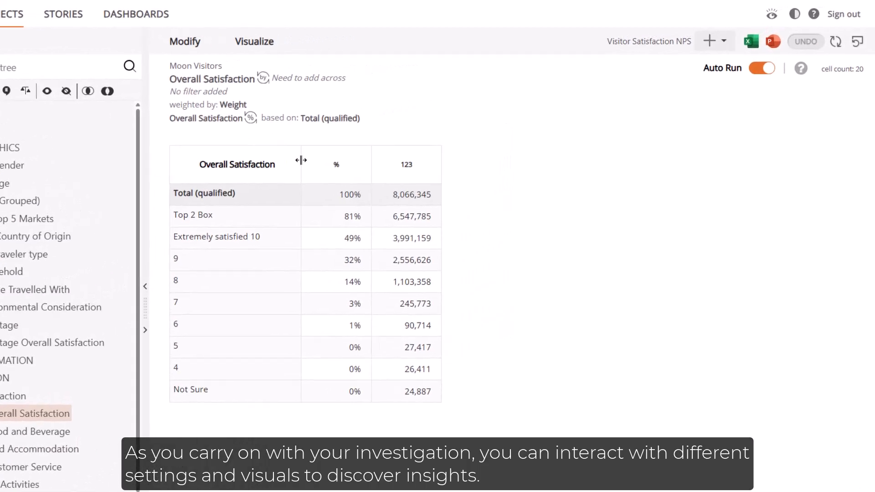
Show the Top 2 Box percentage as a single number with a circular gauge, and drill through to its records
left_click(275, 244)
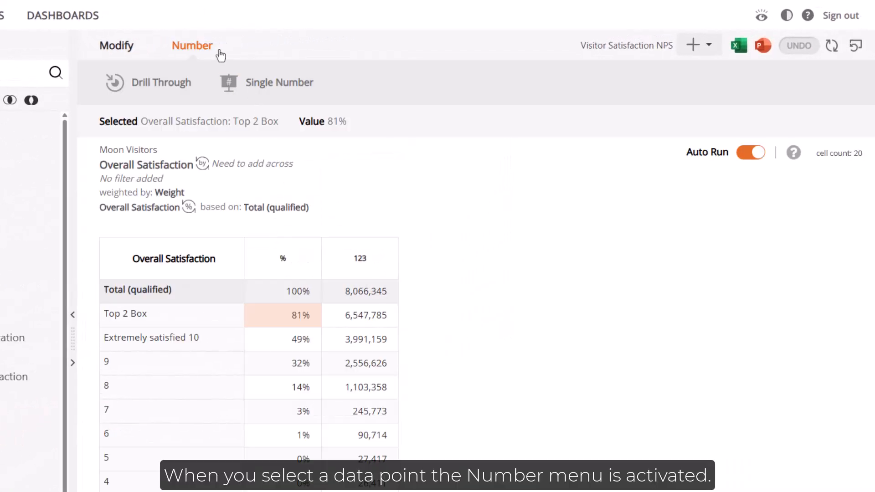
left_click(274, 88)
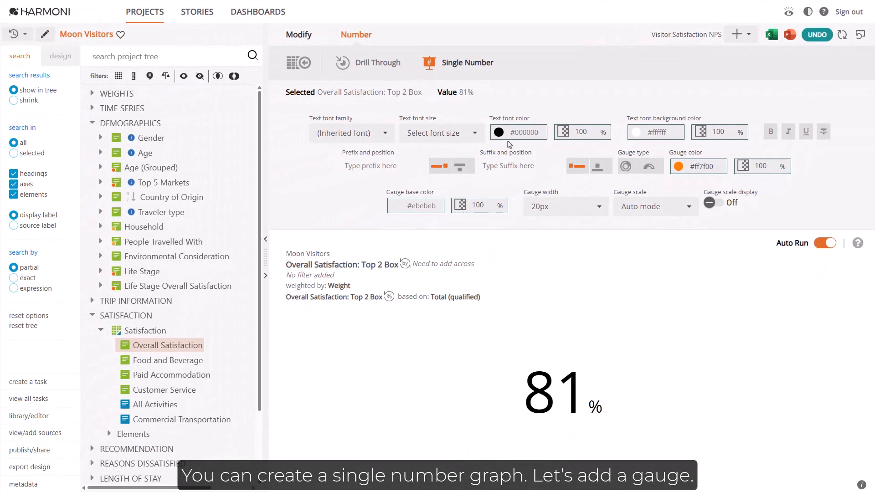
left_click(624, 167)
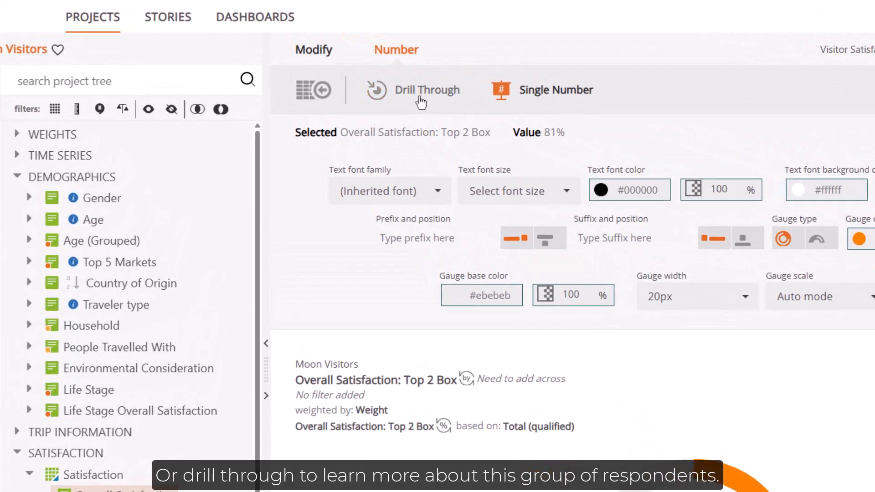
left_click(419, 97)
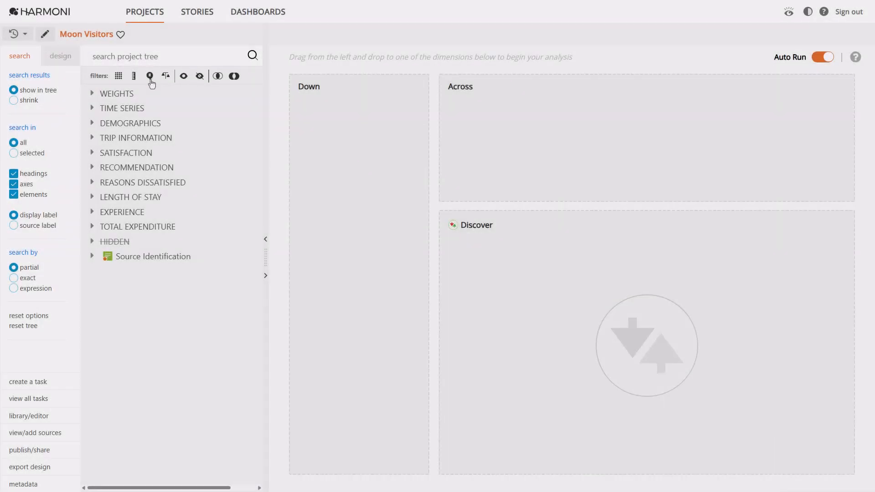
Limit the project tree to verbatim comments and build an analysis of Why rate Food and Beverage Outlets that way from Reasons Dissatisfied
left_click(151, 81)
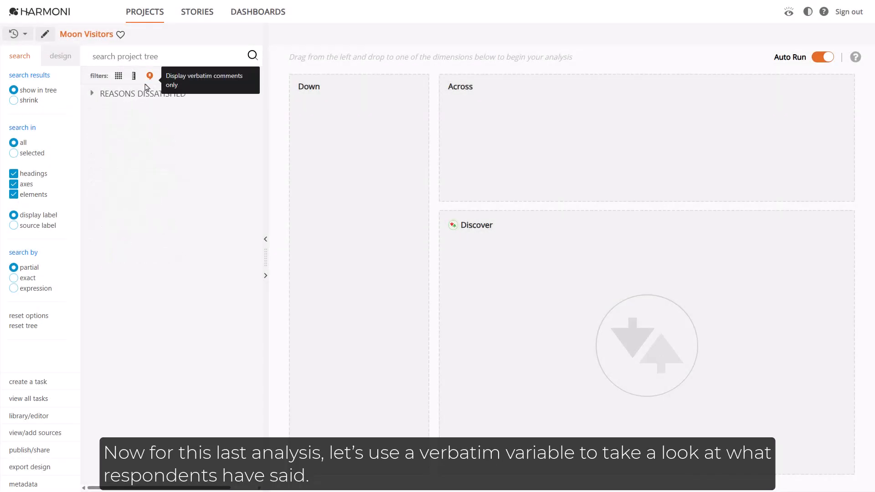
left_click(92, 93)
left_click_drag(108, 123, 341, 107)
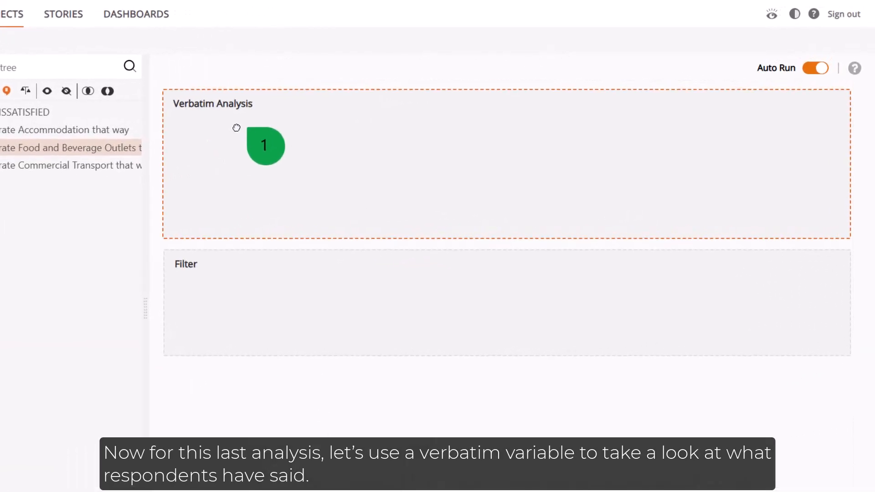
left_click_drag(236, 128, 237, 129)
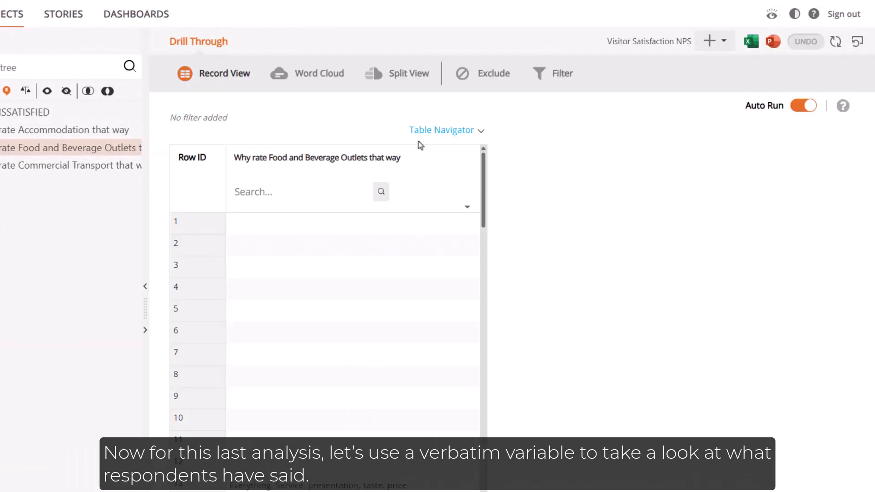
Filter out the blank Food and Beverage Outlets comments and show the records in a split view with a word cloud
left_click(469, 210)
left_click(392, 230)
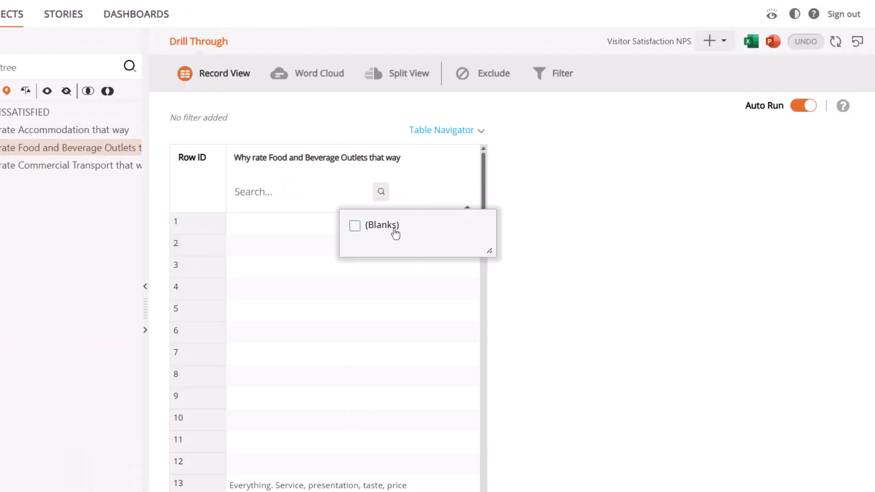
left_click(372, 130)
left_click(144, 286)
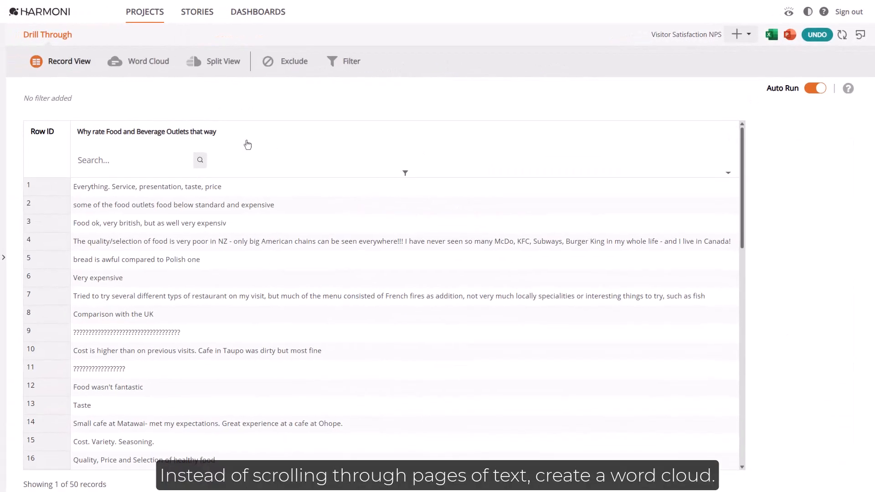
left_click(223, 62)
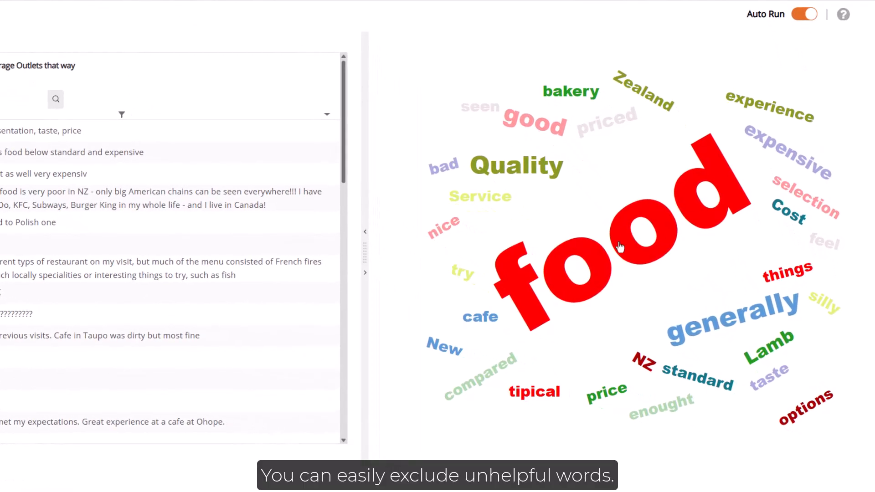
Exclude the words "food" and "Food" from the word cloud, and filter the comments to those that include "Cost"
left_click(660, 285)
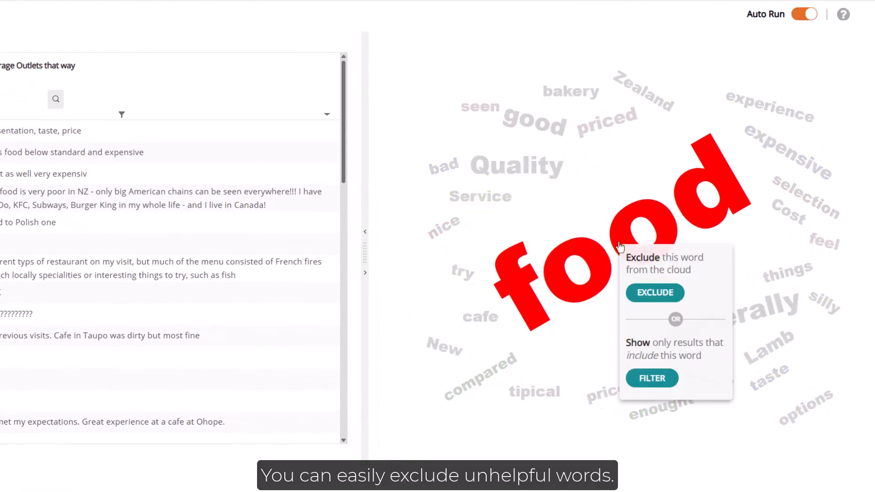
left_click(632, 289)
left_click(611, 268)
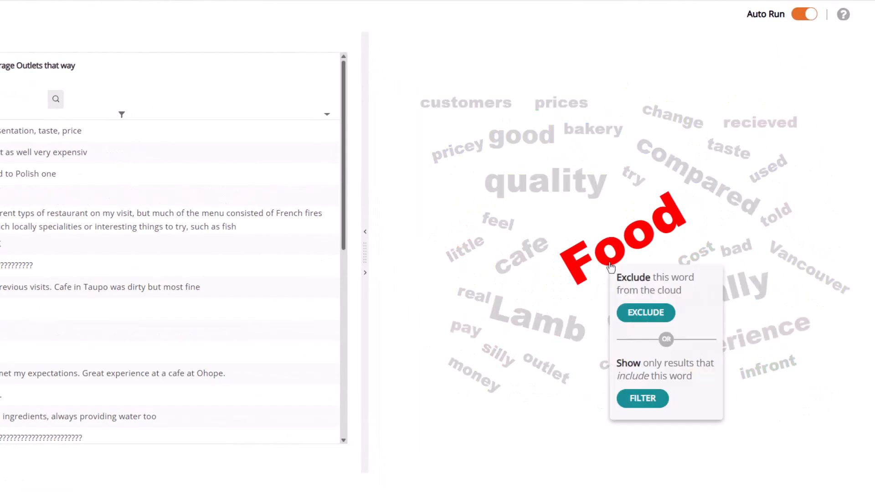
left_click(647, 311)
left_click(724, 251)
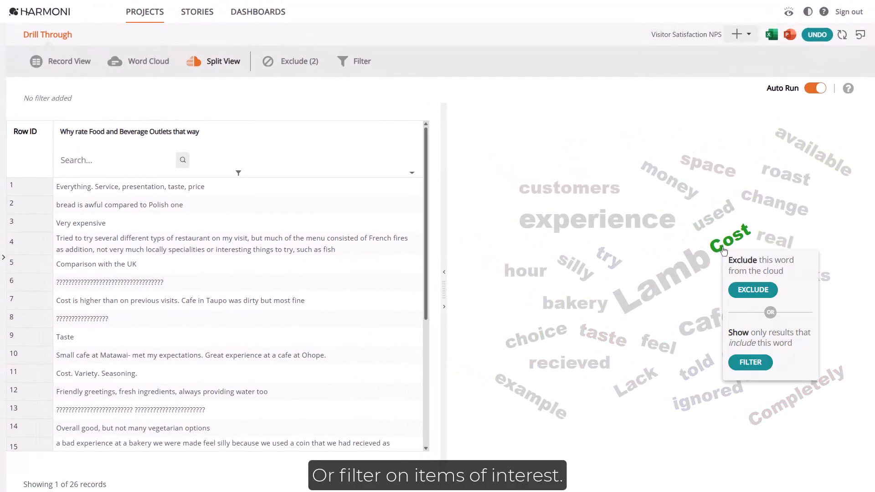
left_click(738, 360)
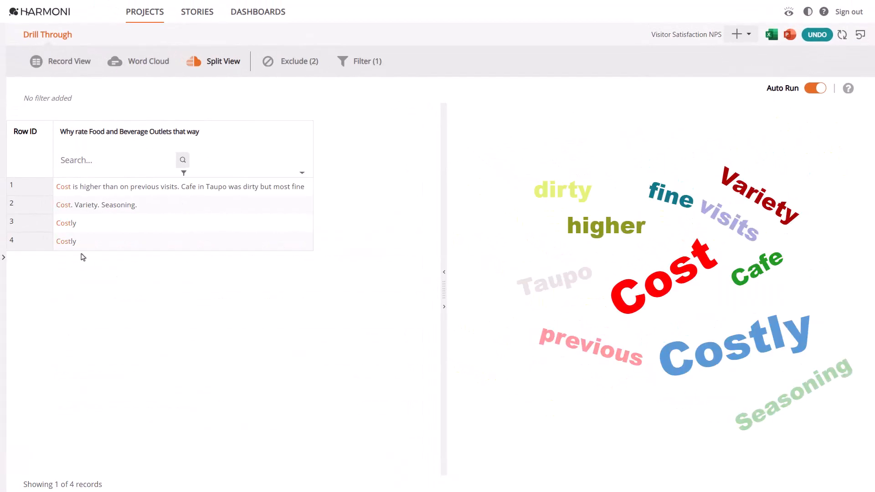